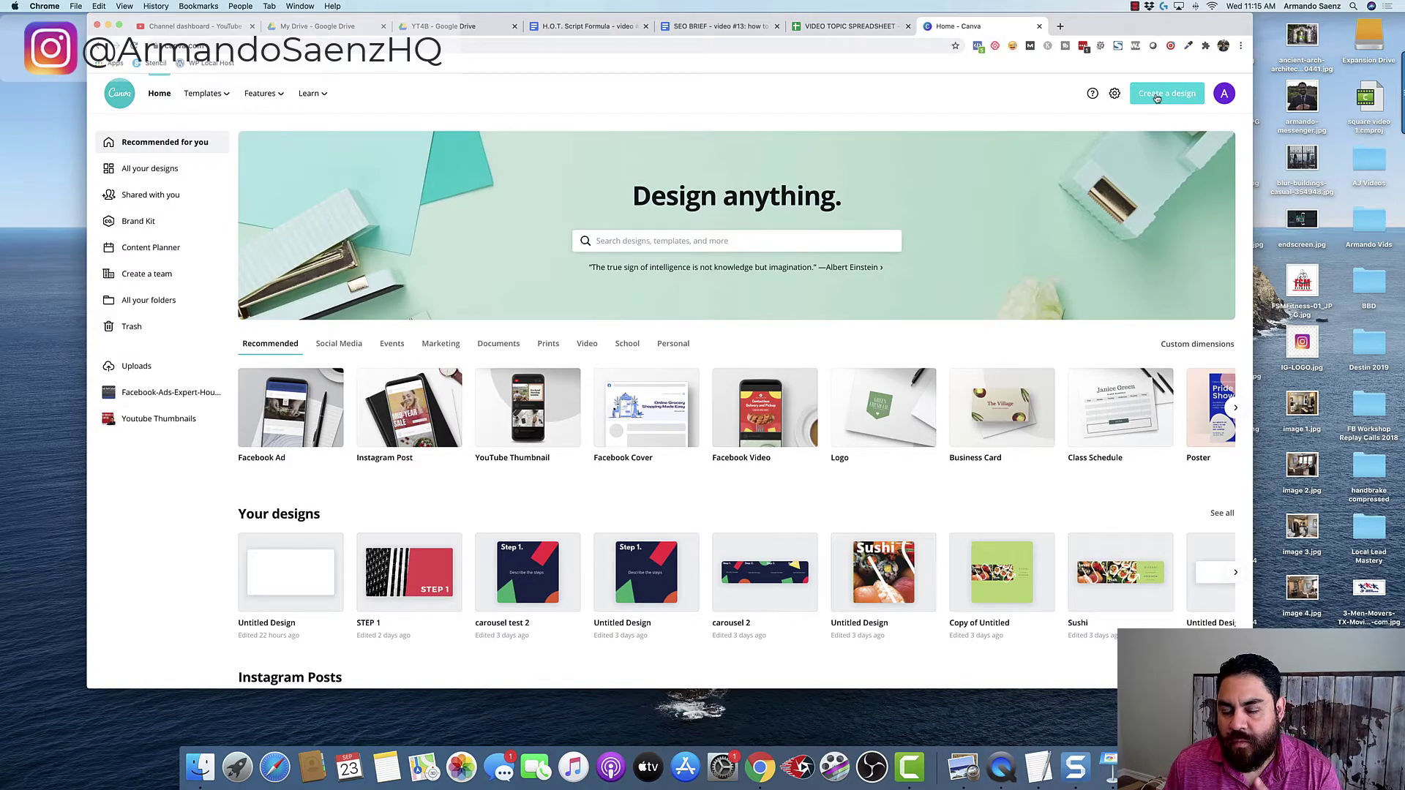
Create a custom-dimension design with width 4320 and height 1080 px
{"action": "left_click", "coordinate": [1156, 97]}
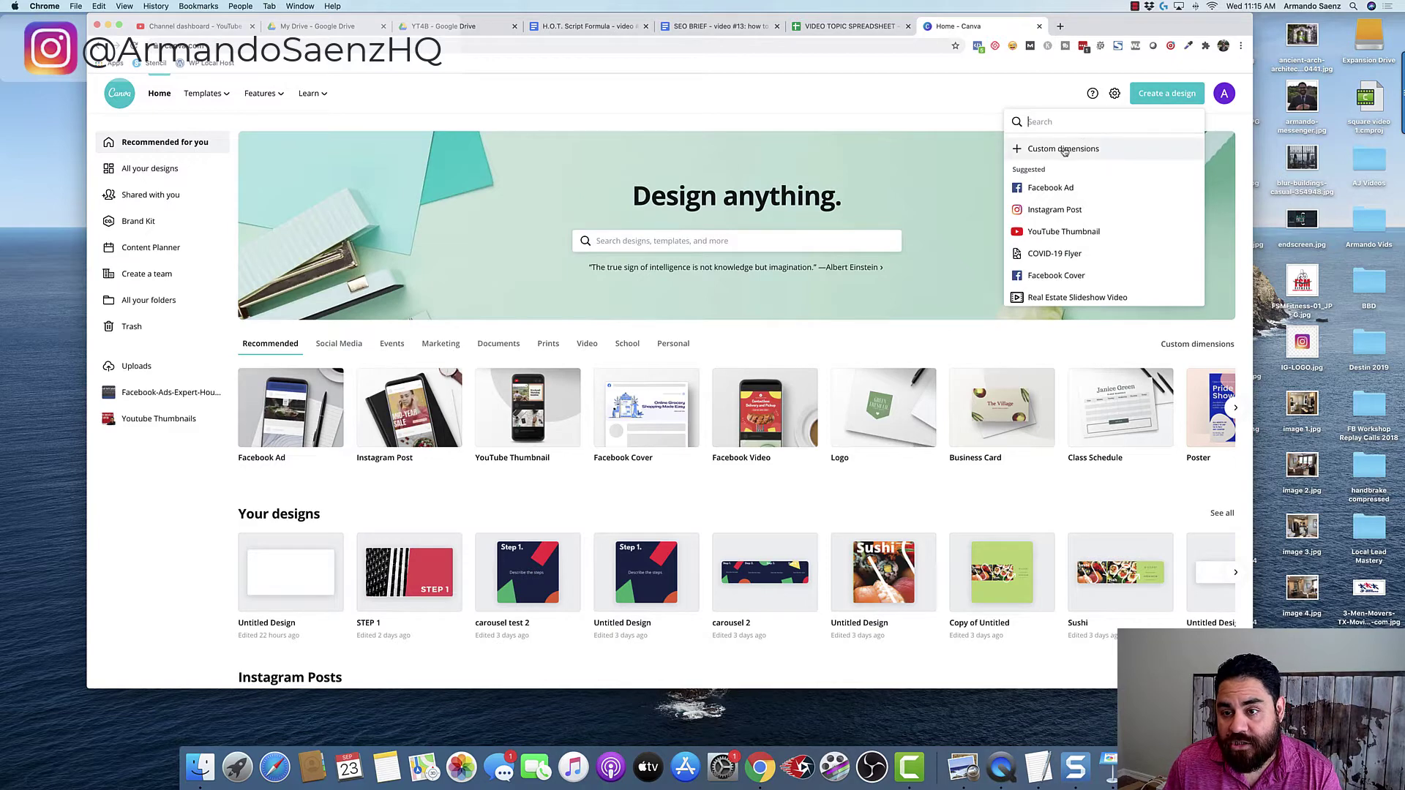
{"action": "left_click", "coordinate": [1064, 149]}
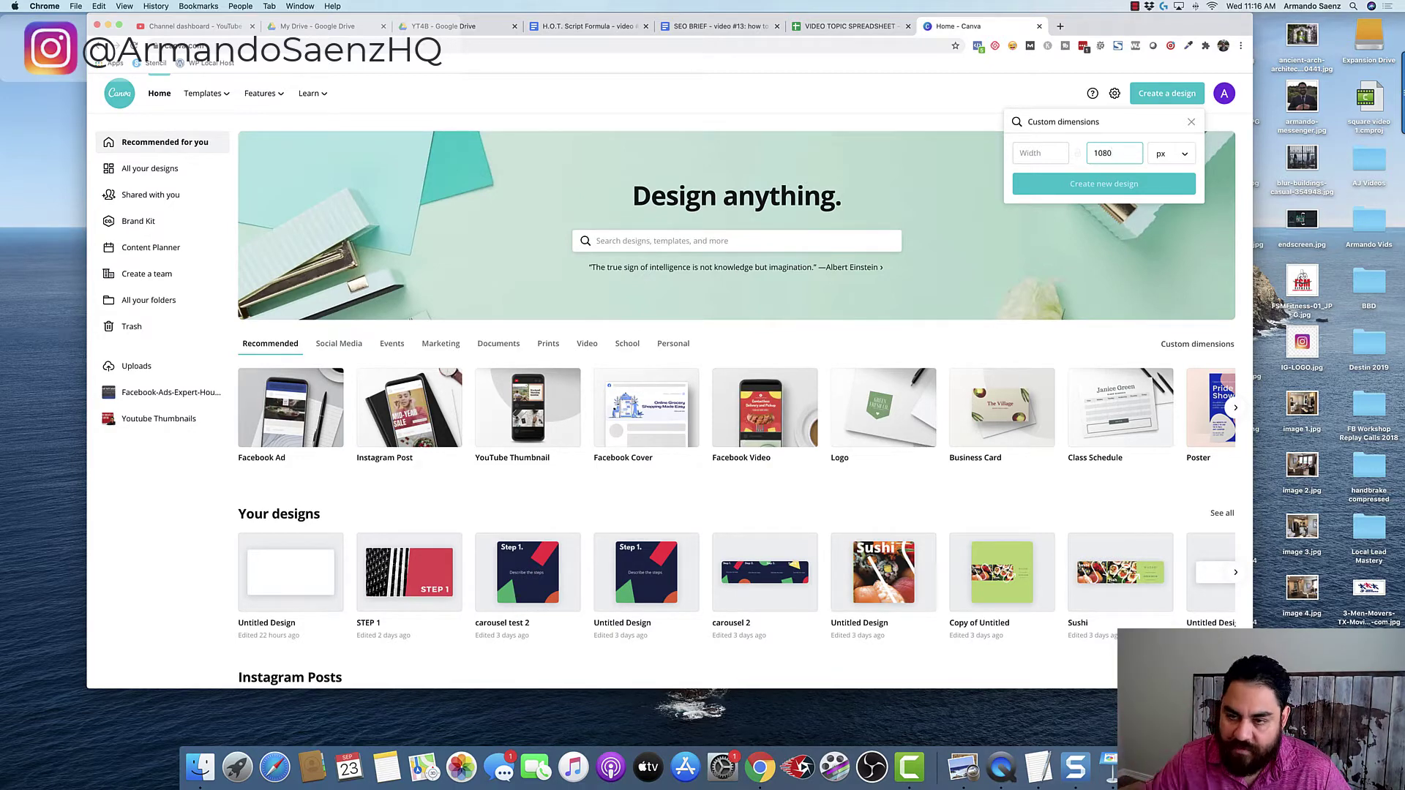
{"action": "left_click", "coordinate": [1045, 153]}
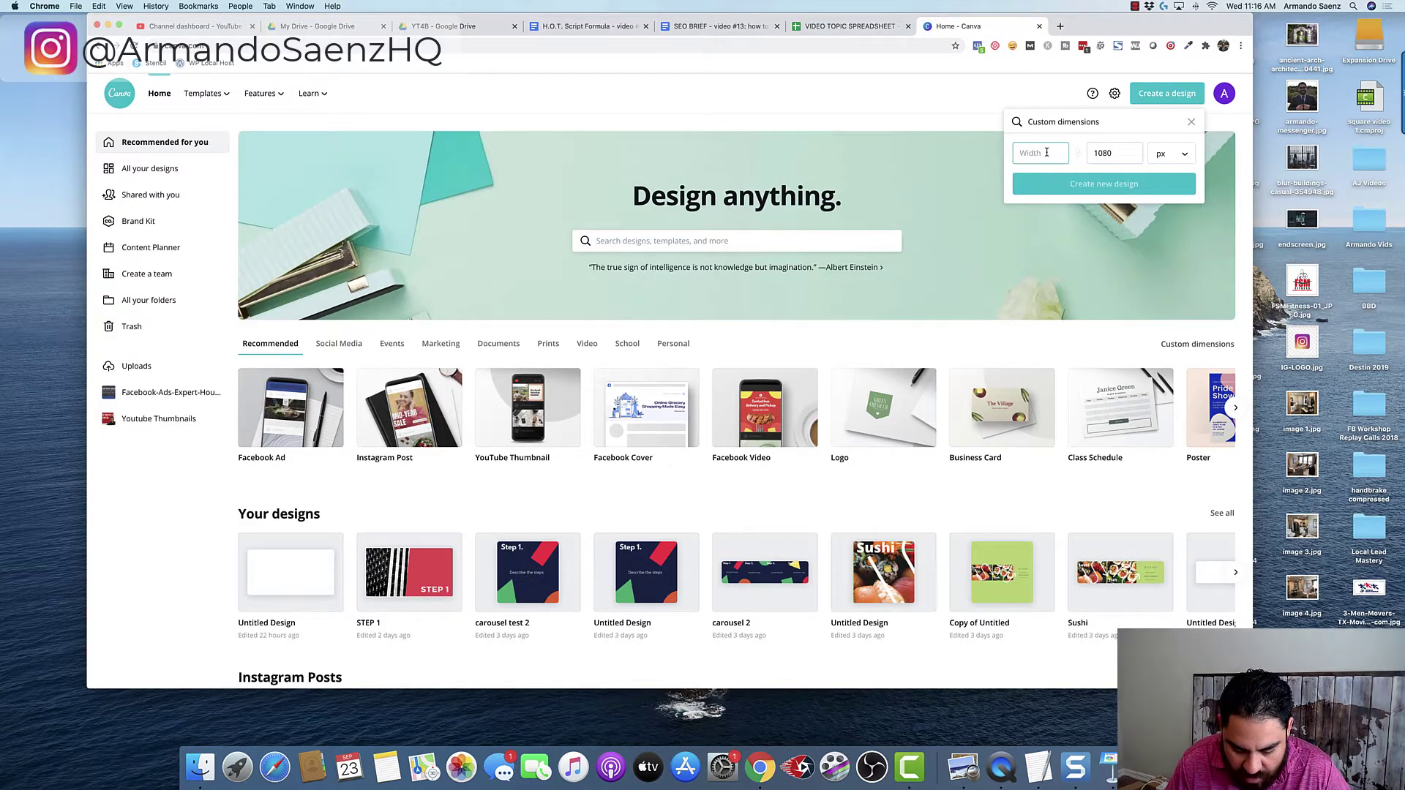
{"action": "type", "text": "4320"}
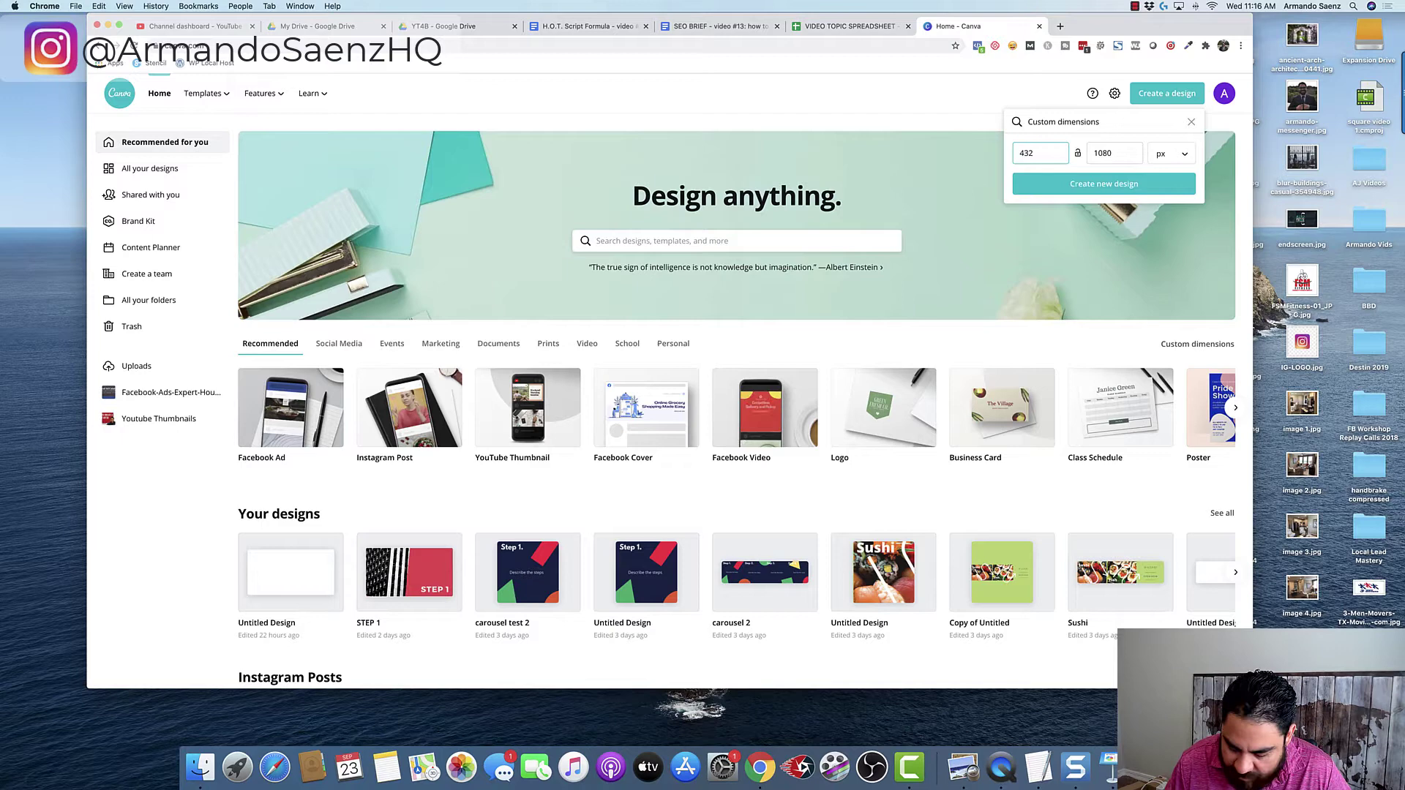
{"action": "left_click", "coordinate": [1093, 188]}
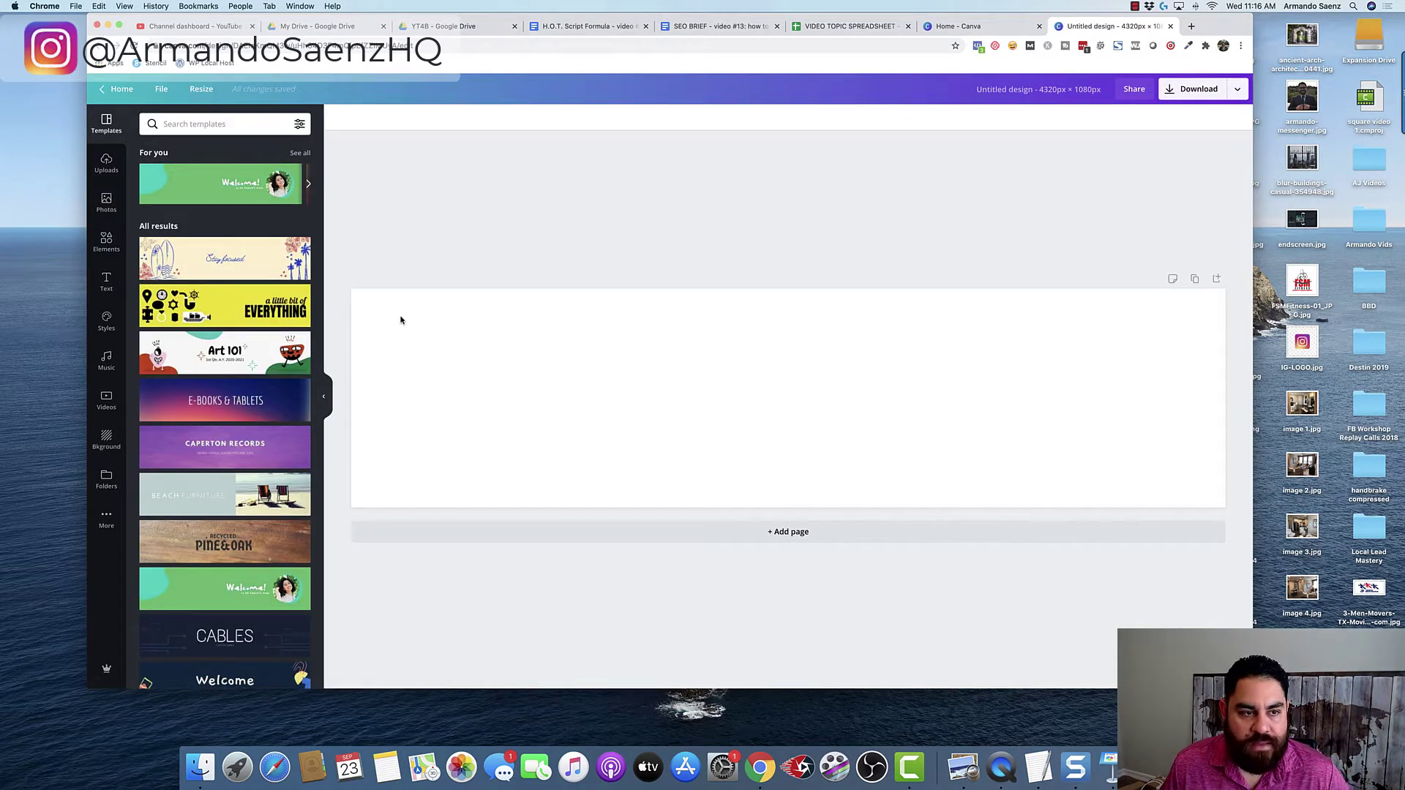
Turn on rulers from the File menu and scroll the Templates panel toward Art 101
{"action": "left_click", "coordinate": [161, 90]}
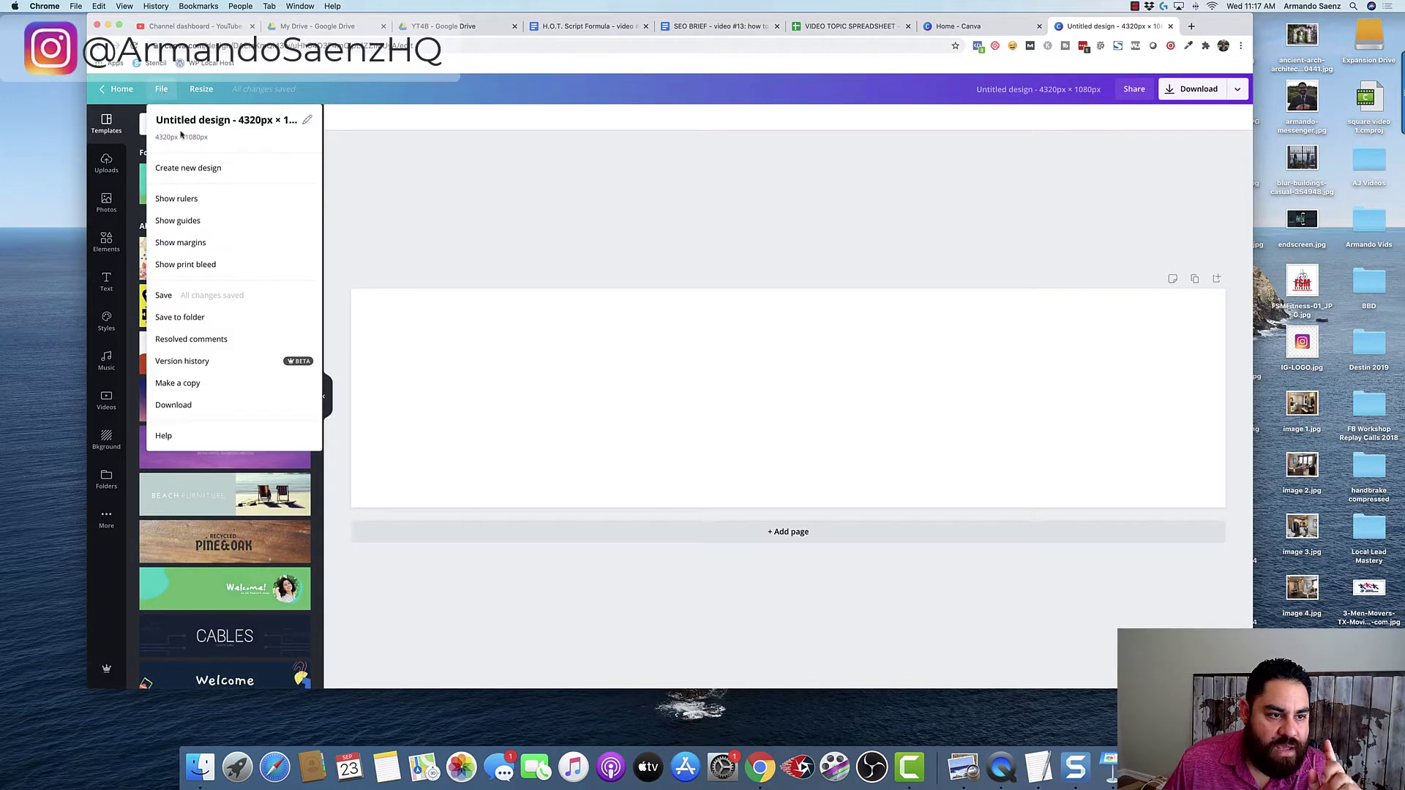
{"action": "left_click", "coordinate": [194, 205]}
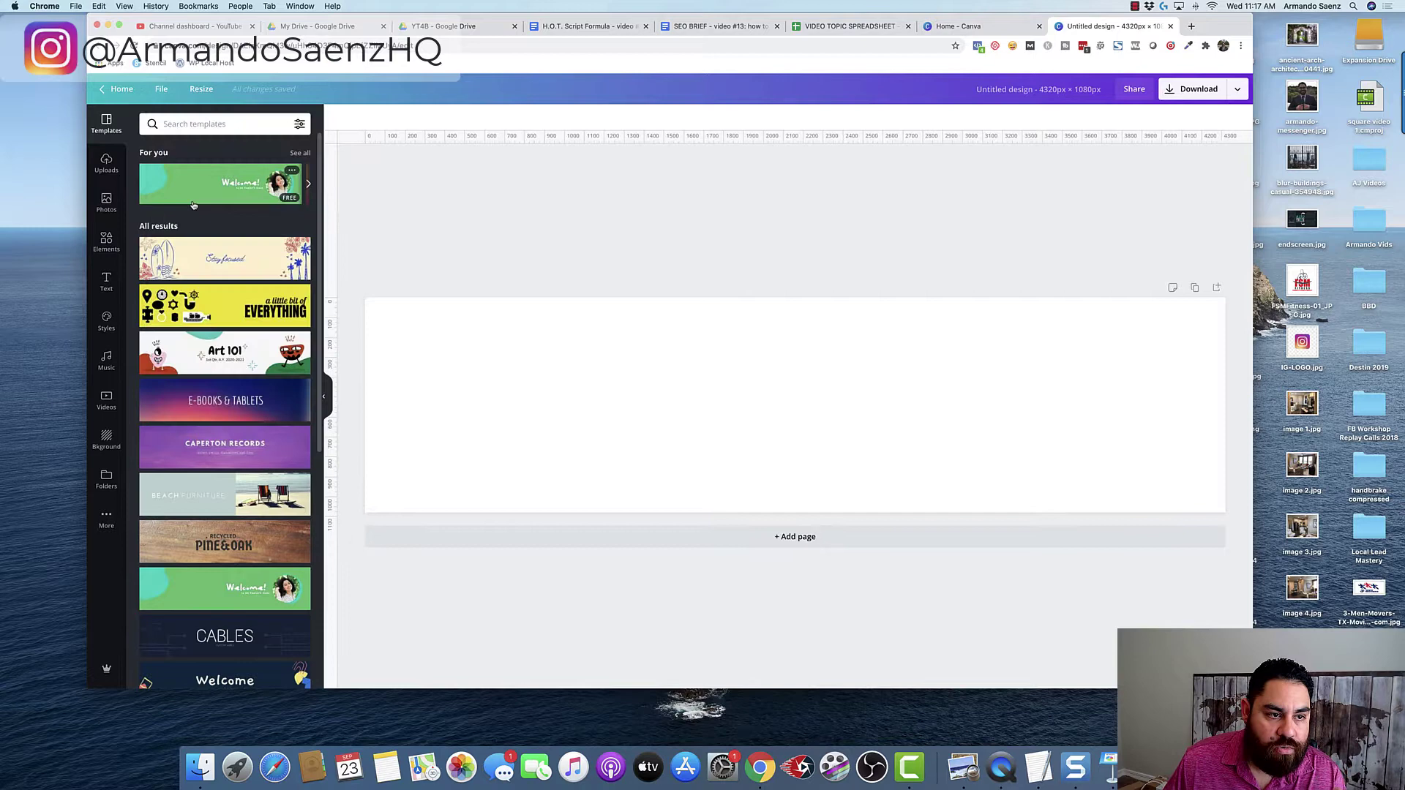
{"action": "left_click", "coordinate": [162, 90]}
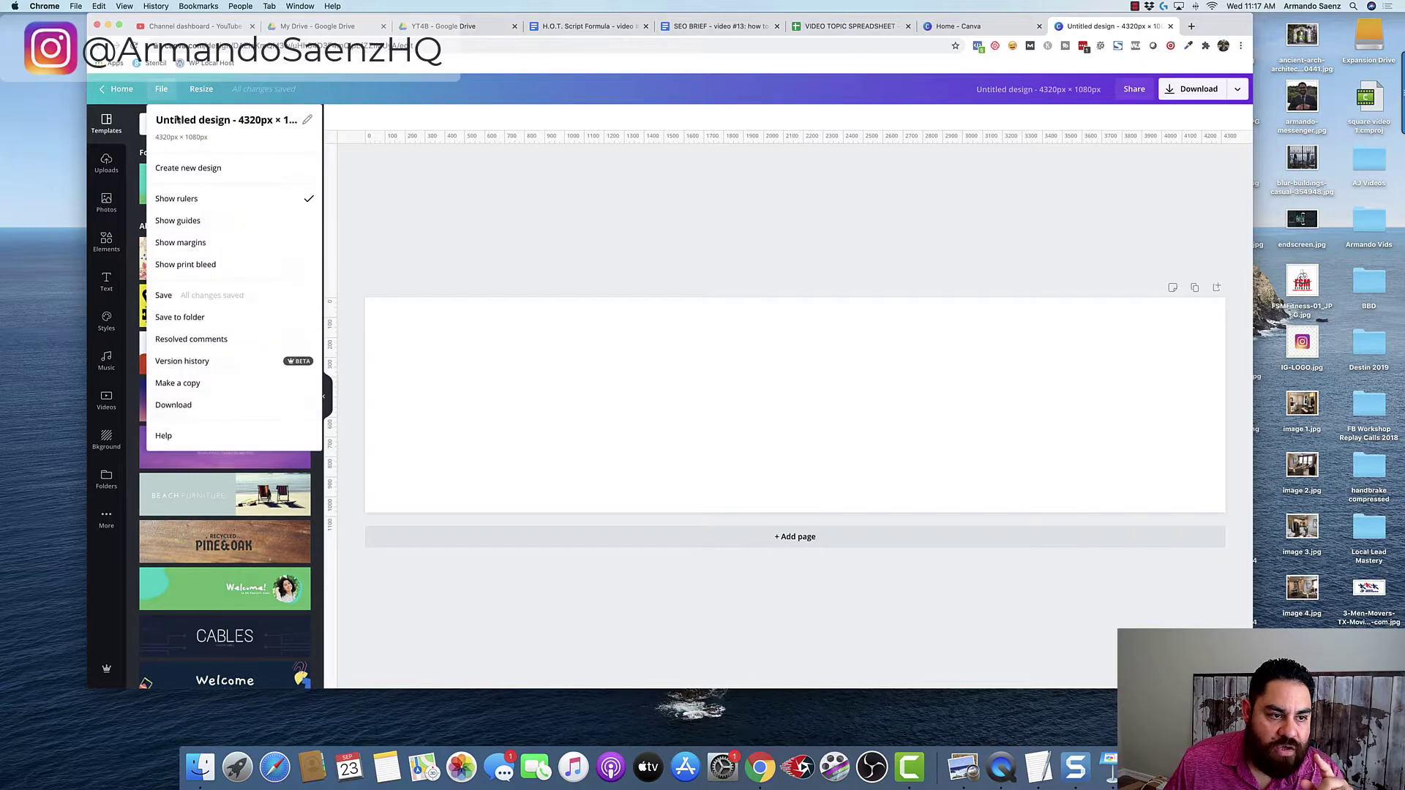
{"action": "left_click", "coordinate": [193, 222]}
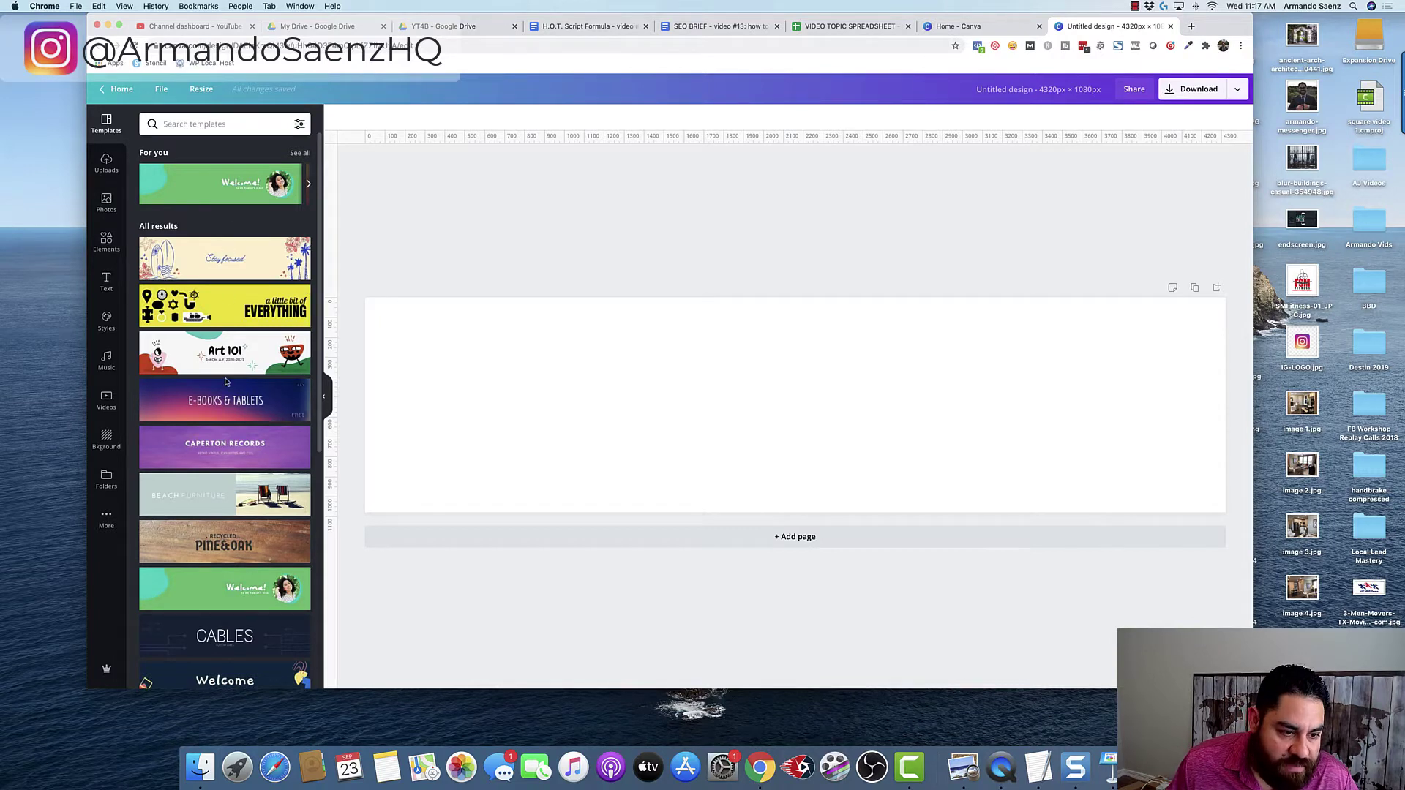
{"action": "scroll", "coordinate": [231, 372], "scroll_direction": "down", "scroll_amount": 1}
{"action": "scroll", "coordinate": [230, 371], "scroll_direction": "down", "scroll_amount": 1}
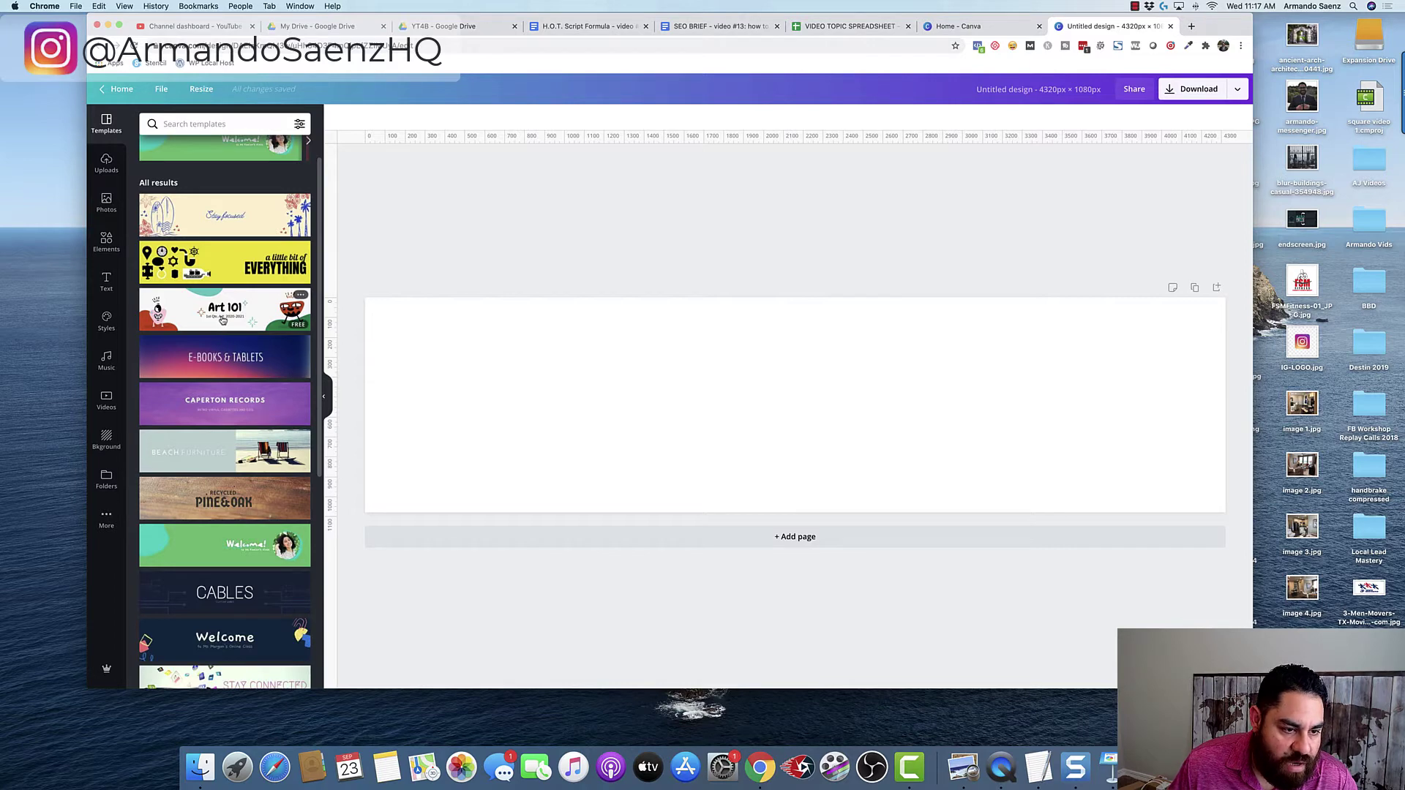
Apply the Art 101 template and place a vertical guide at 1080 px
{"action": "left_click", "coordinate": [223, 320]}
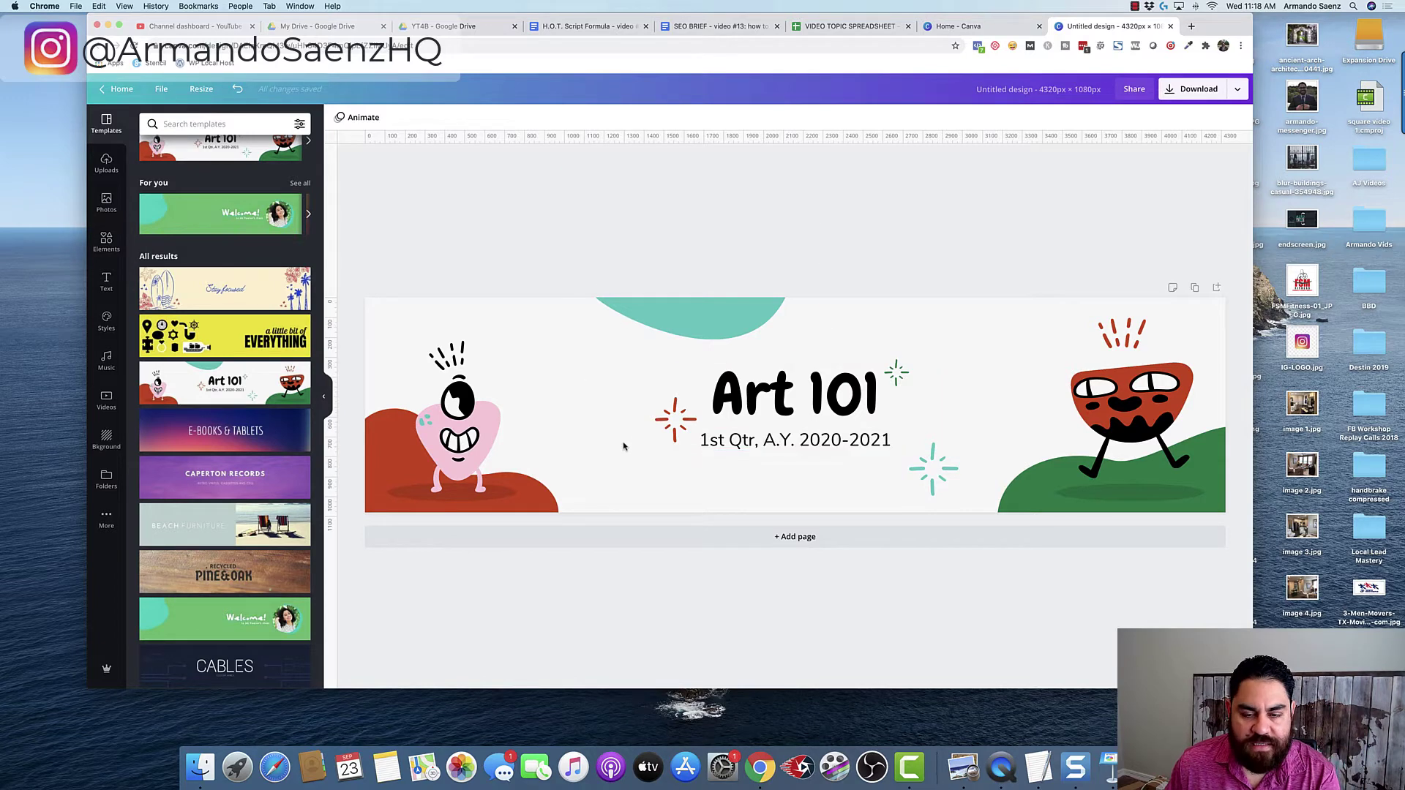
{"action": "right_click", "coordinate": [553, 382]}
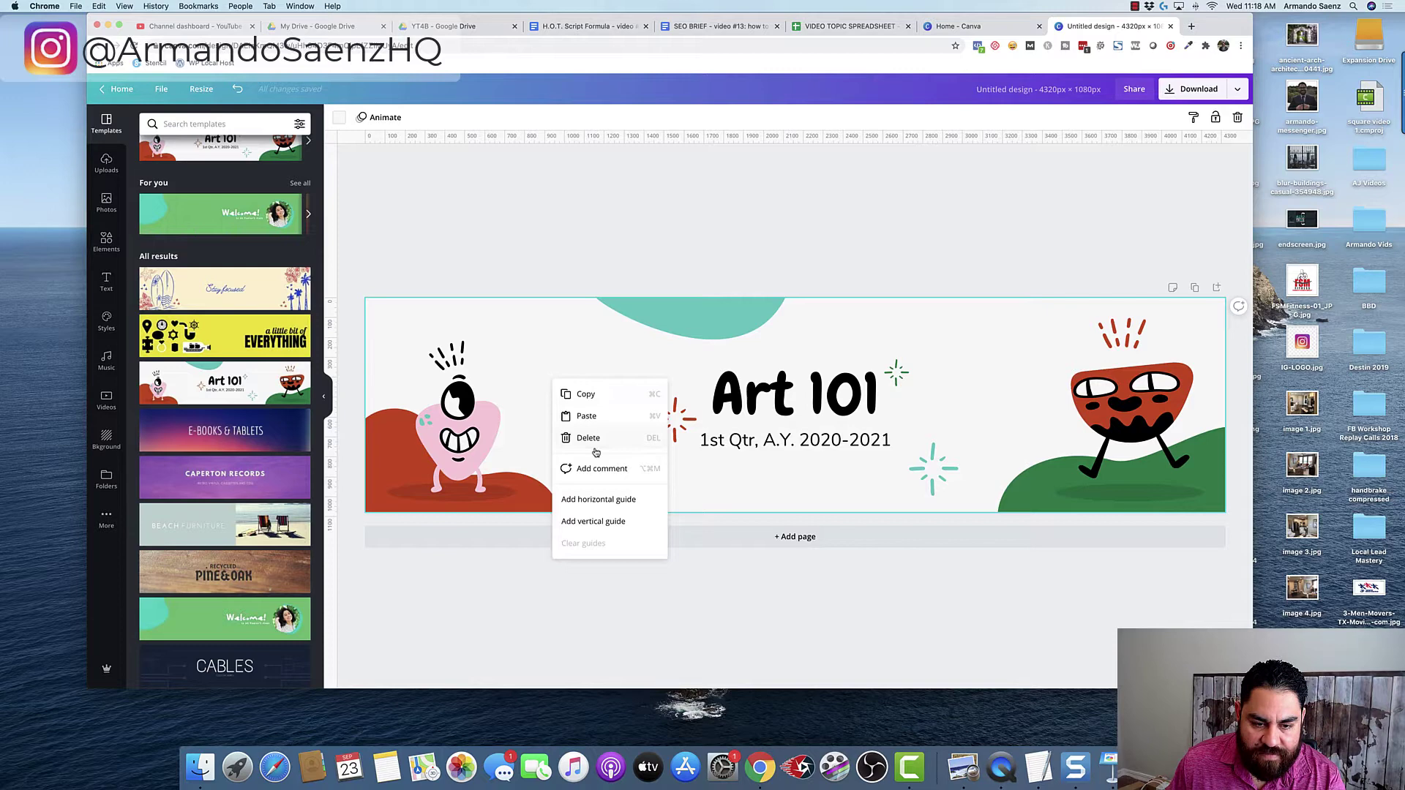
{"action": "left_click", "coordinate": [606, 526]}
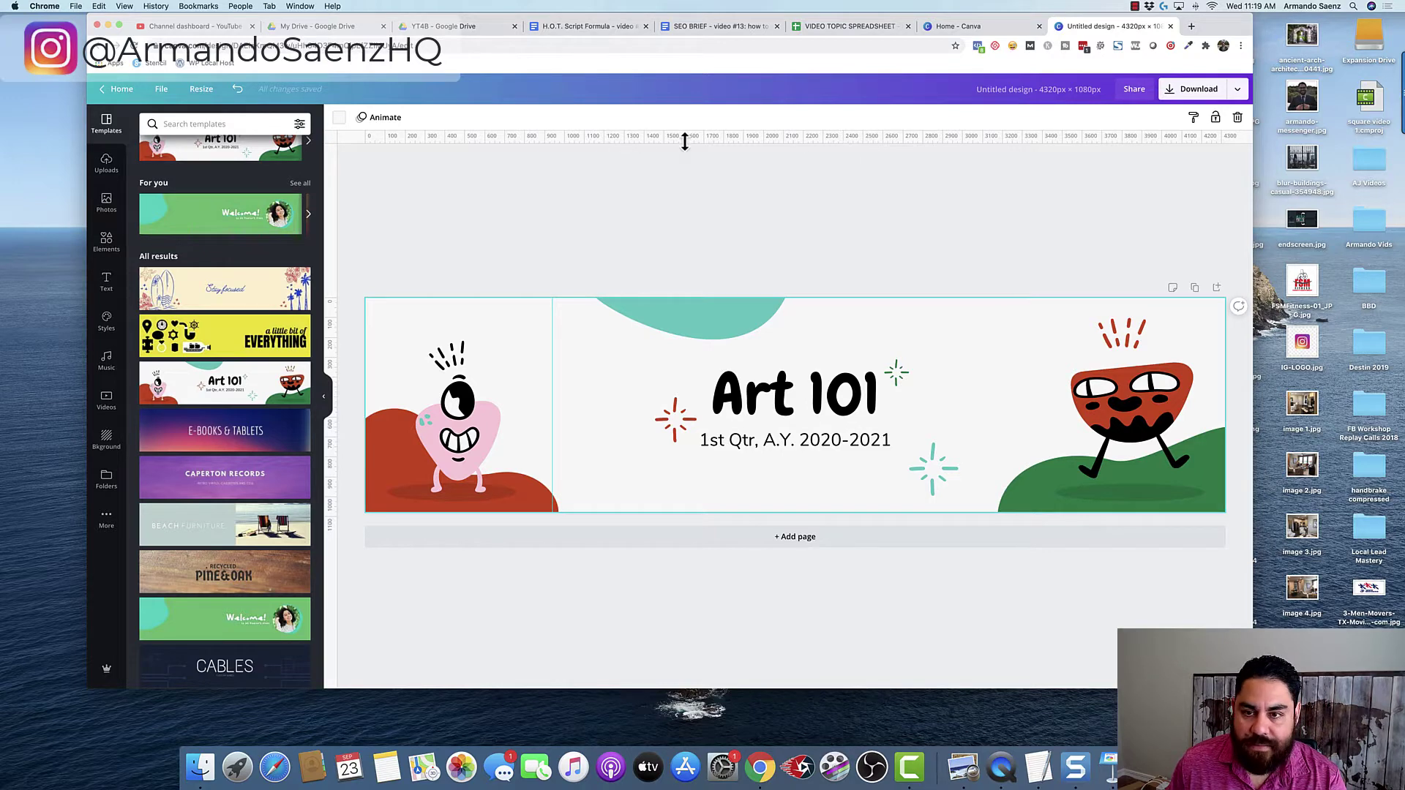
{"action": "left_click_drag", "start_coordinate": [553, 353], "coordinate": [576, 354]}
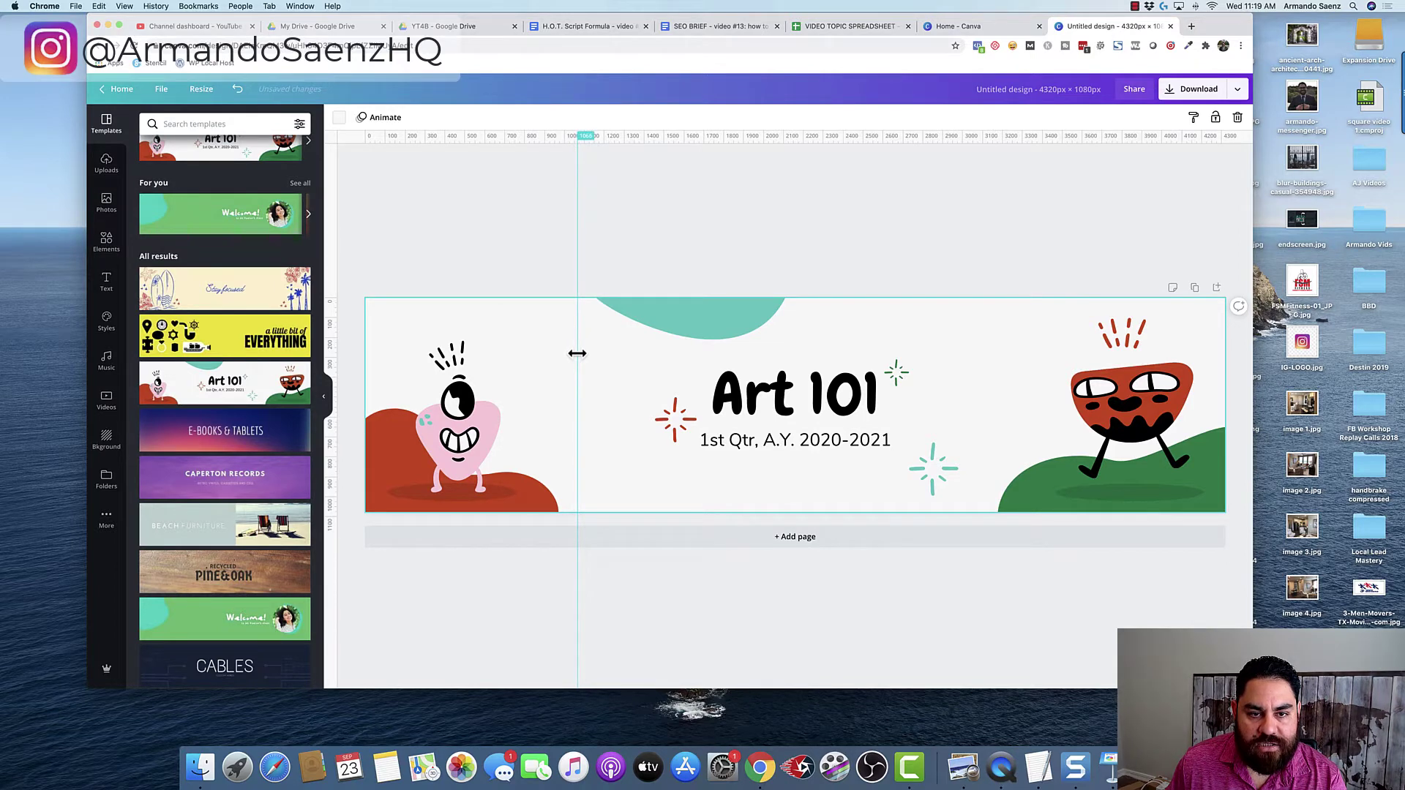
Add a second vertical guide snapped to the 2160 px centre
{"action": "right_click", "coordinate": [710, 479]}
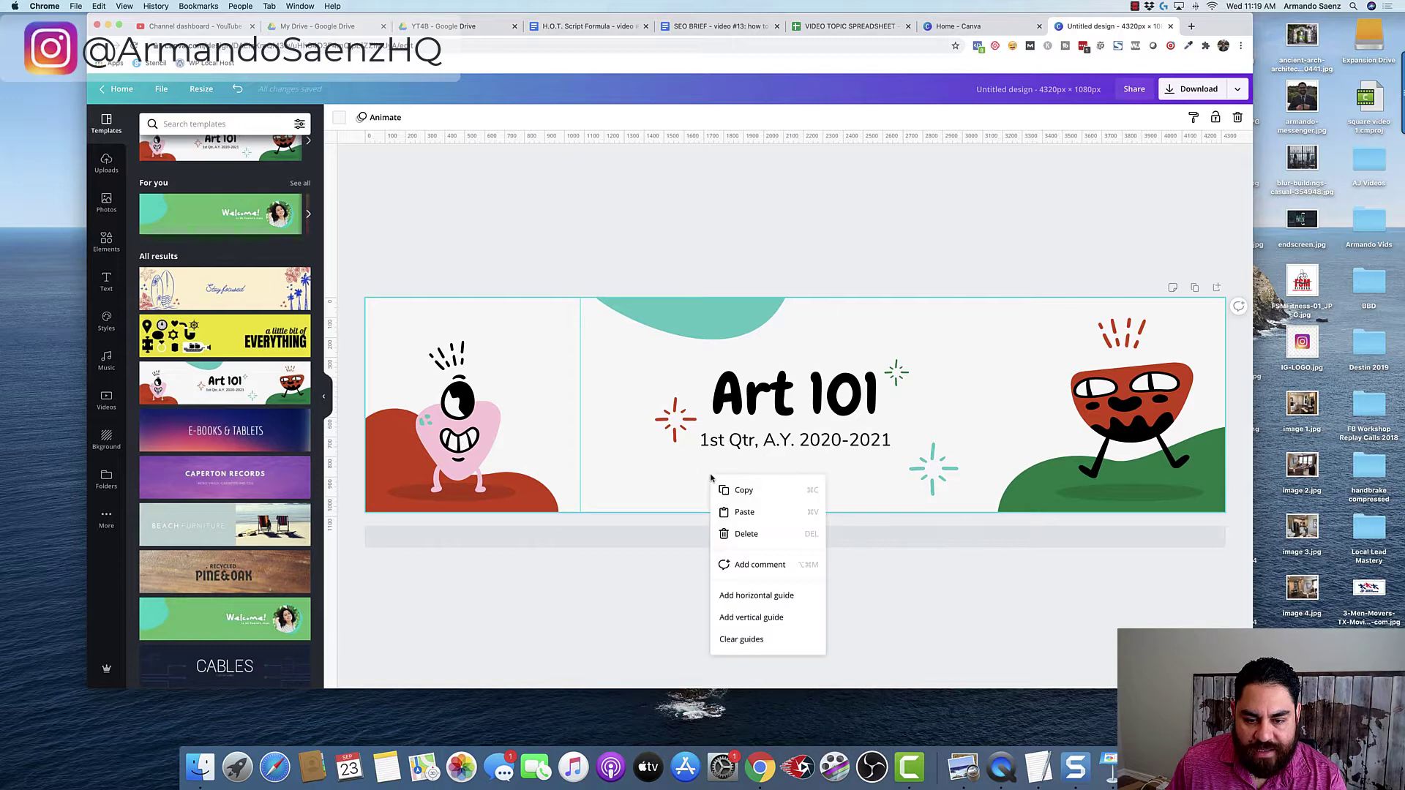
{"action": "left_click", "coordinate": [769, 617]}
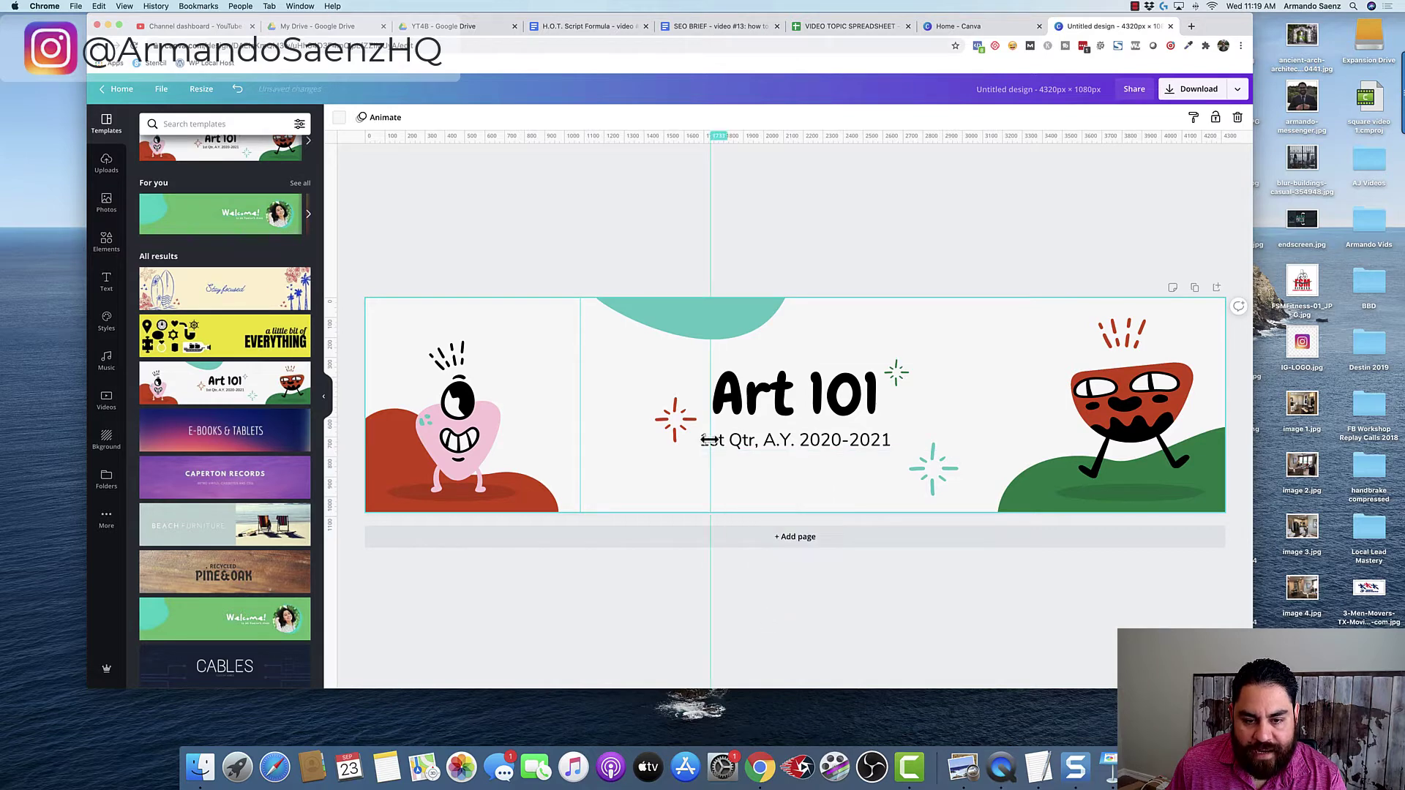
{"action": "left_click_drag", "start_coordinate": [710, 461], "coordinate": [781, 464]}
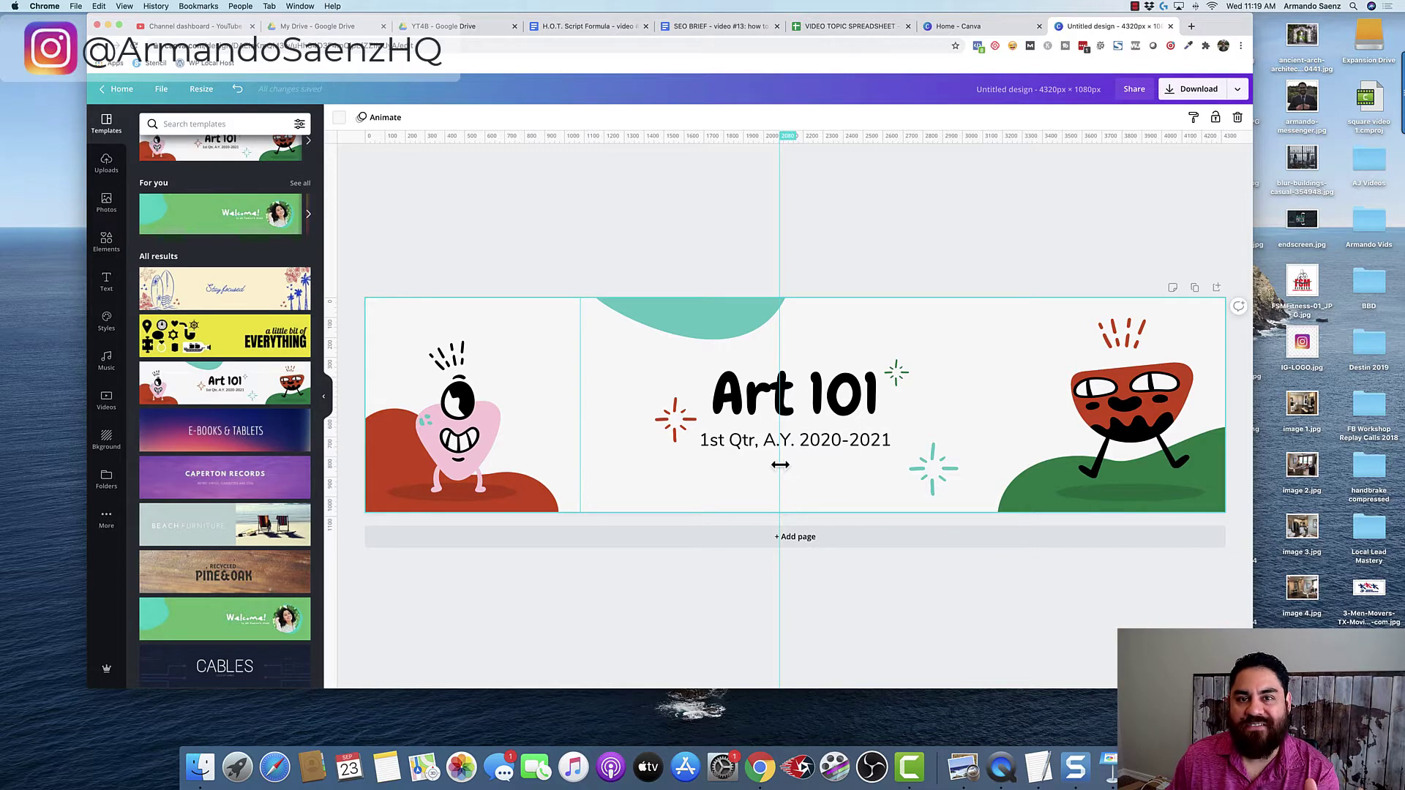
{"action": "left_click_drag", "start_coordinate": [780, 465], "coordinate": [795, 465]}
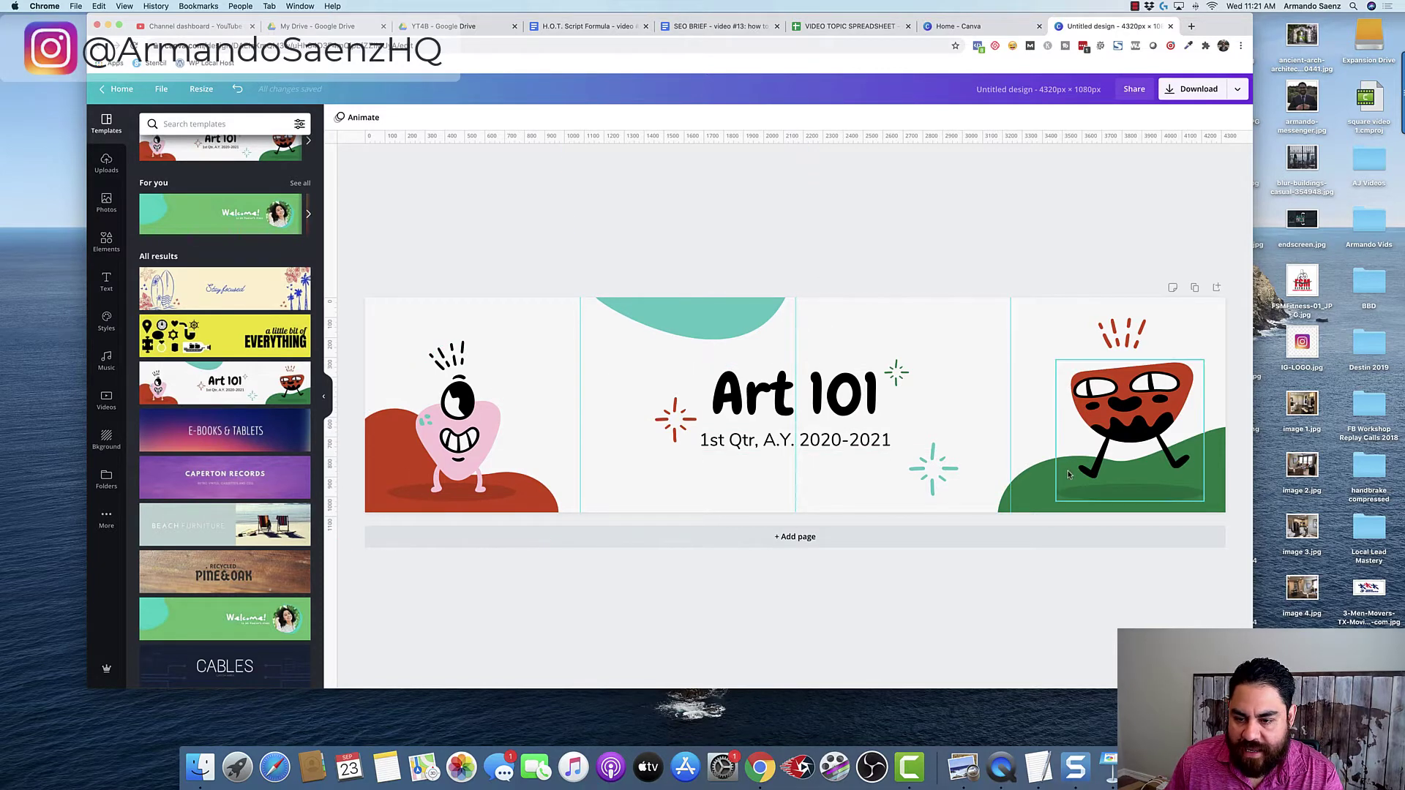
{"action": "mouse_move", "coordinate": [1010, 499]}
{"action": "left_mouse_down"}
{"action": "mouse_move", "coordinate": [1000, 506]}
{"action": "mouse_move", "coordinate": [1011, 503]}
{"action": "left_mouse_up"}
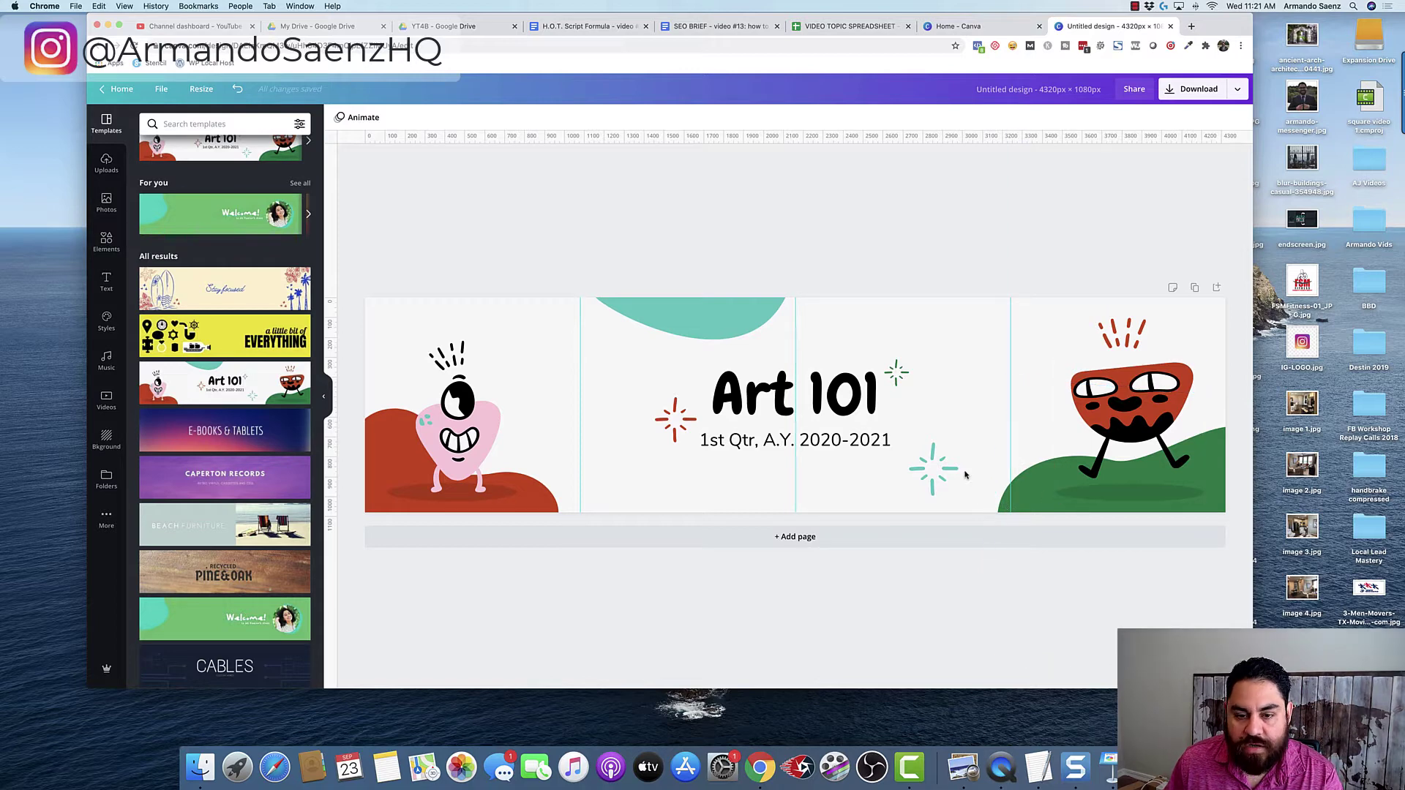
{"action": "left_click", "coordinate": [734, 317]}
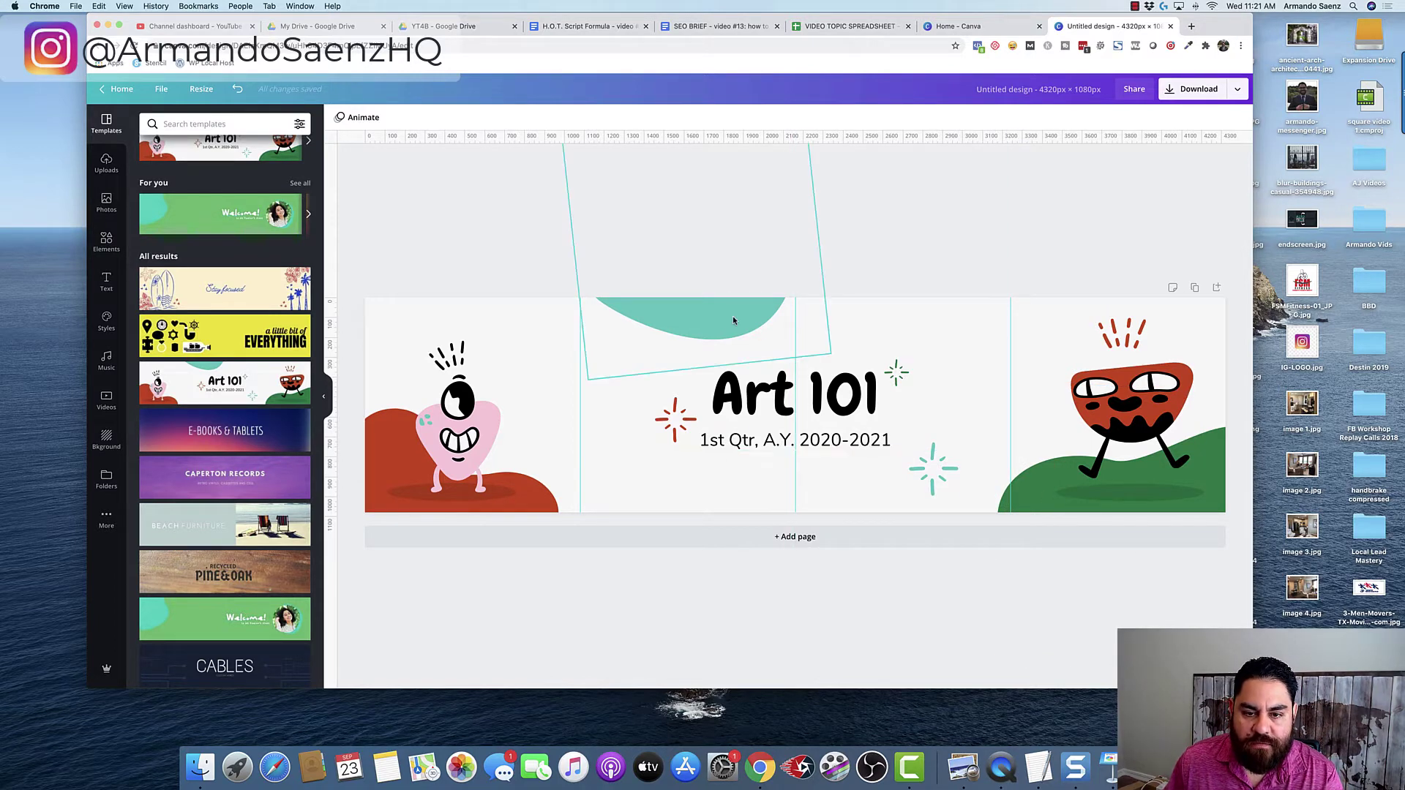
{"action": "left_click_drag", "start_coordinate": [728, 317], "coordinate": [784, 319]}
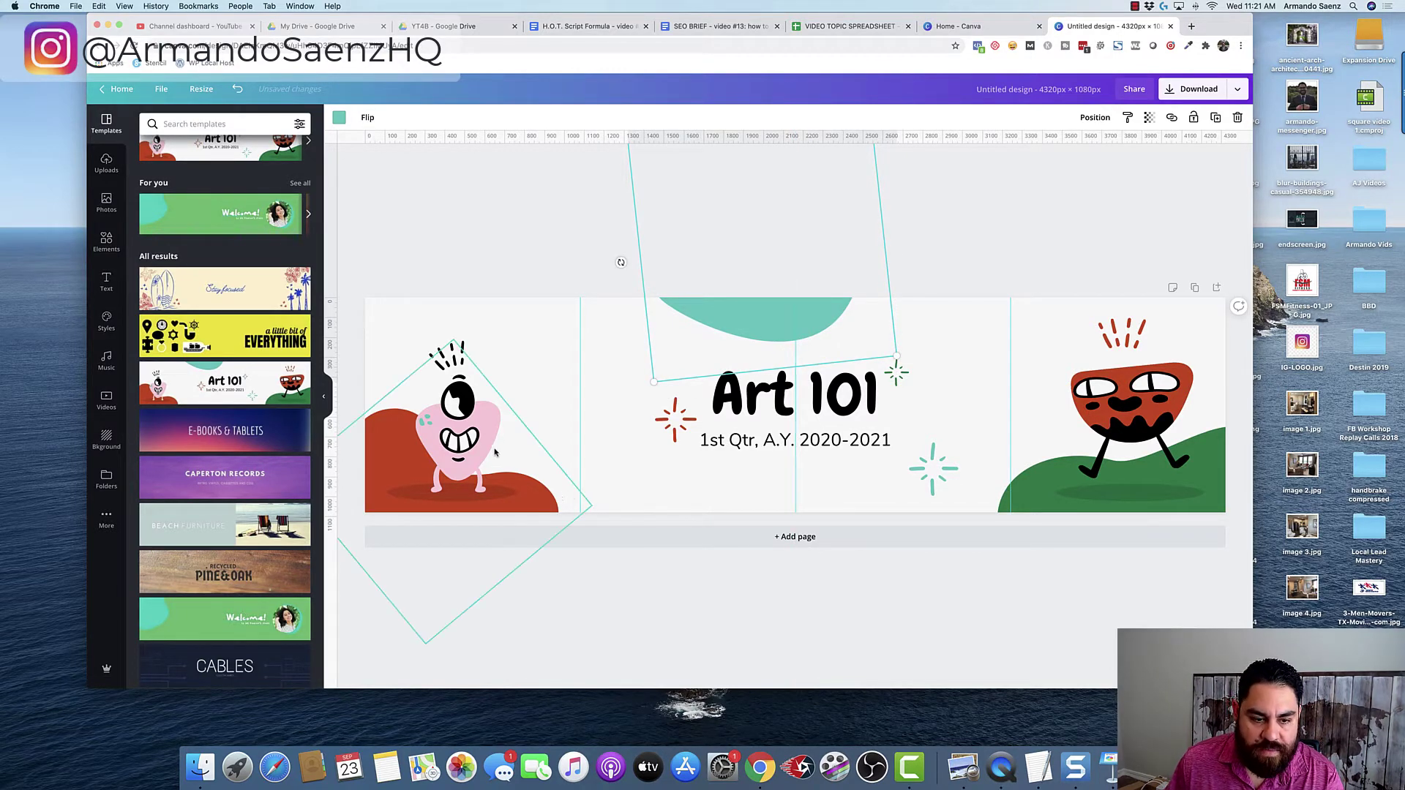
{"action": "left_click_drag", "start_coordinate": [494, 453], "coordinate": [475, 427]}
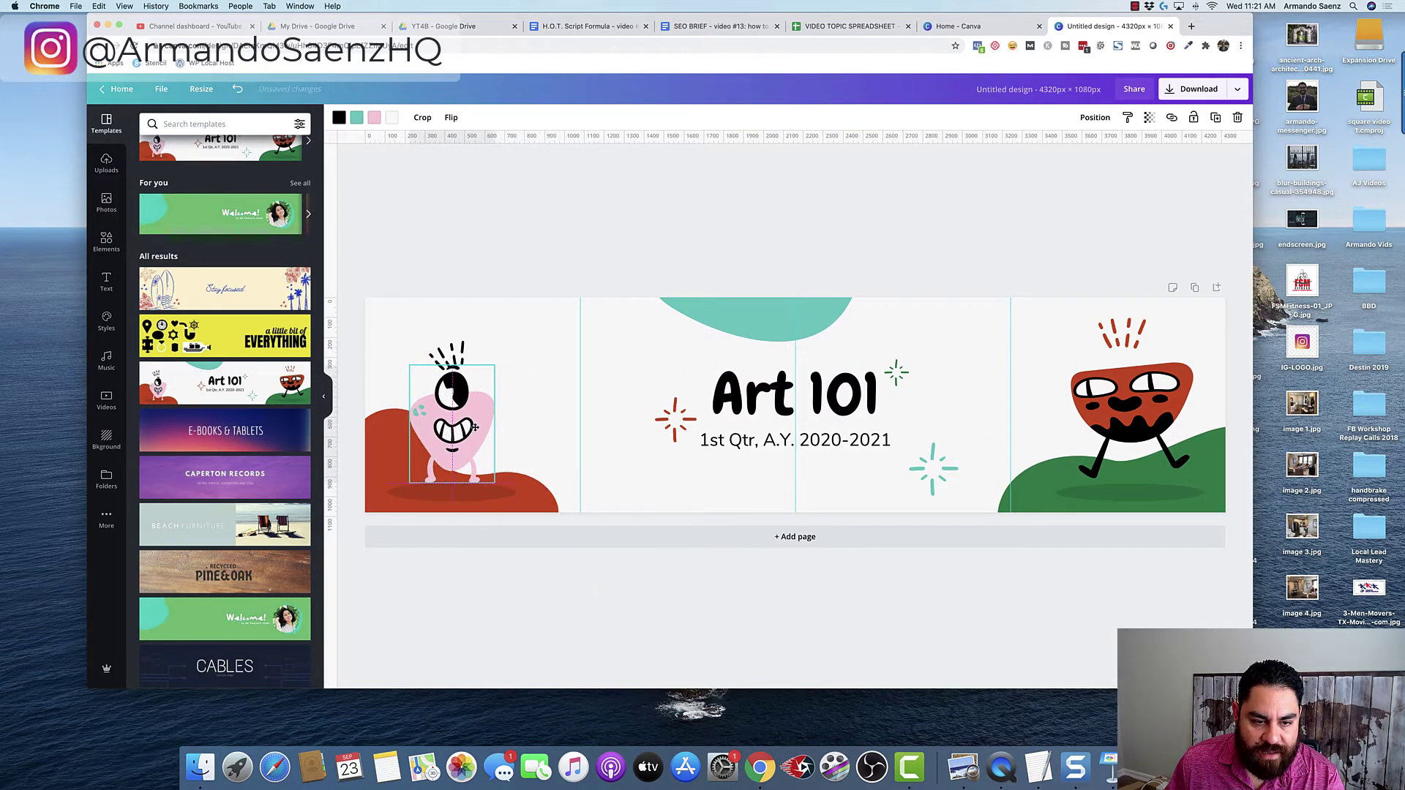
{"action": "left_click", "coordinate": [512, 494]}
{"action": "left_click_drag", "start_coordinate": [532, 499], "coordinate": [573, 498]}
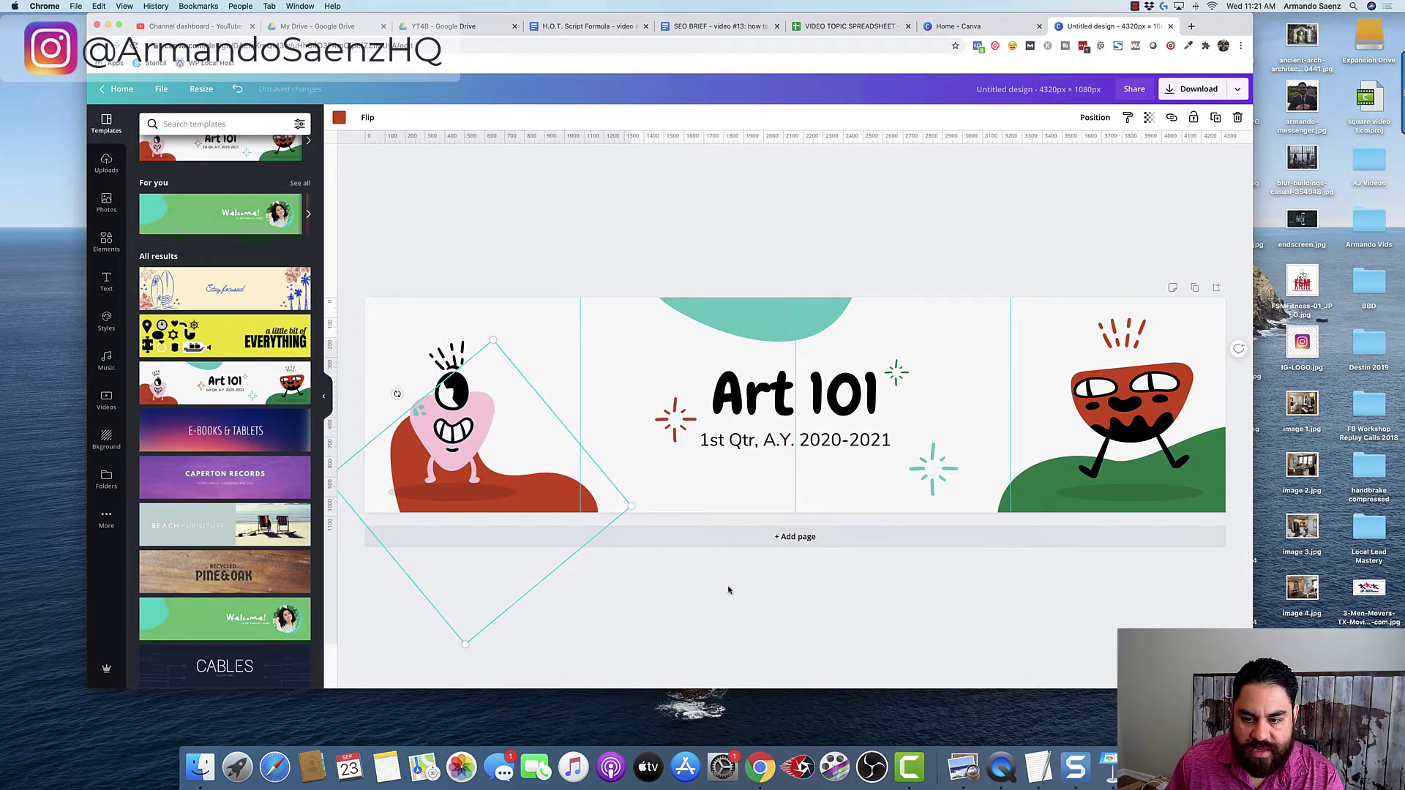
{"action": "left_click", "coordinate": [1034, 494]}
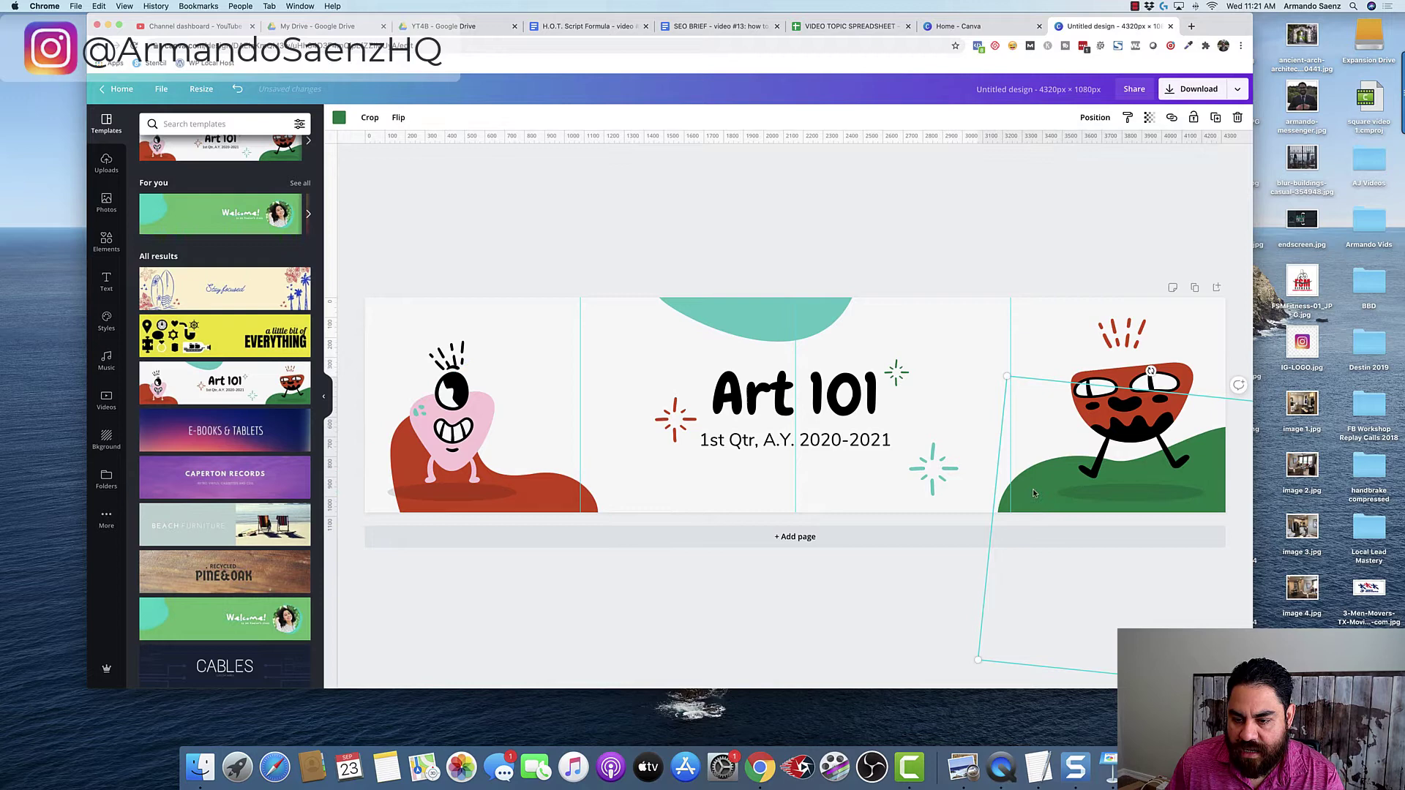
{"action": "left_click_drag", "start_coordinate": [1034, 494], "coordinate": [1017, 495]}
{"action": "left_click", "coordinate": [659, 558]}
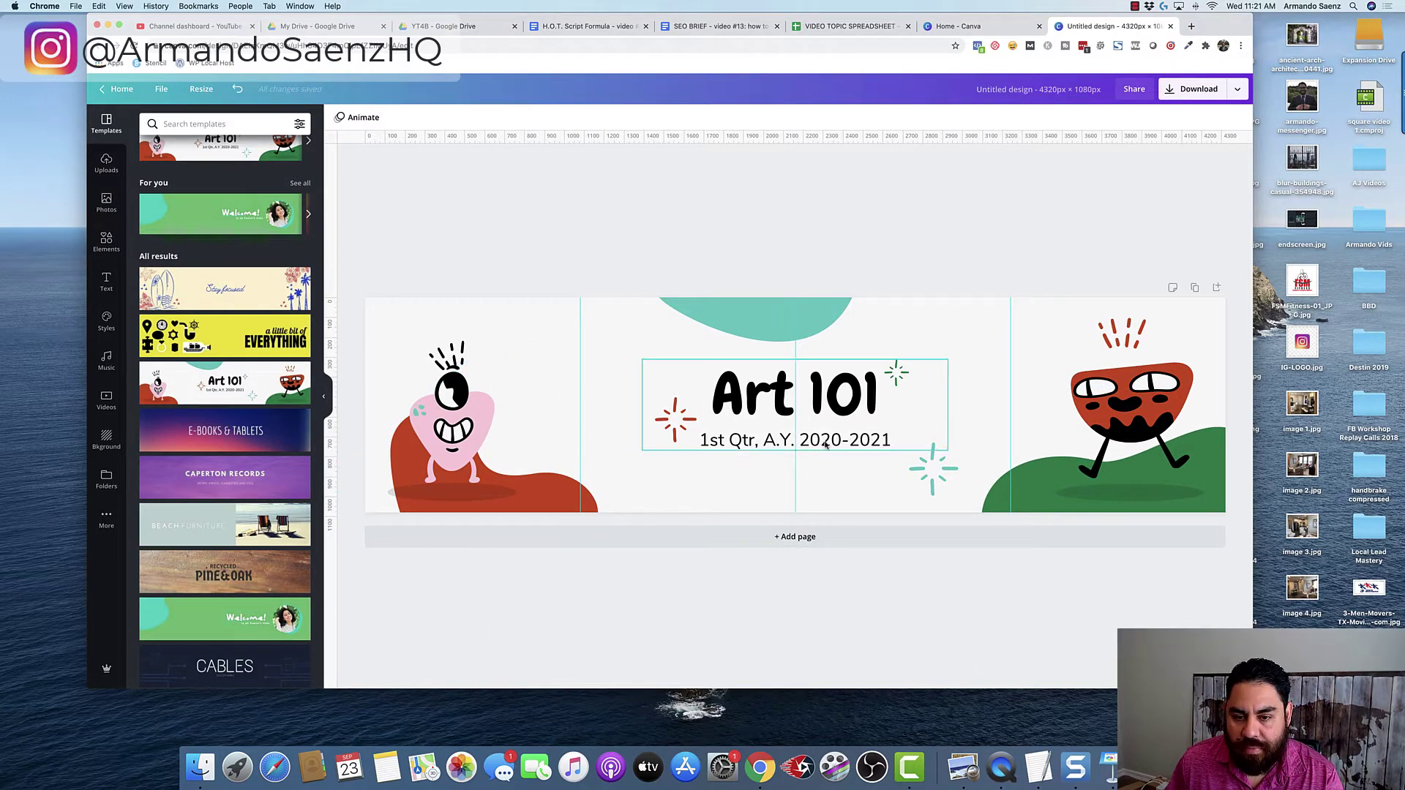
{"action": "left_click", "coordinate": [741, 405]}
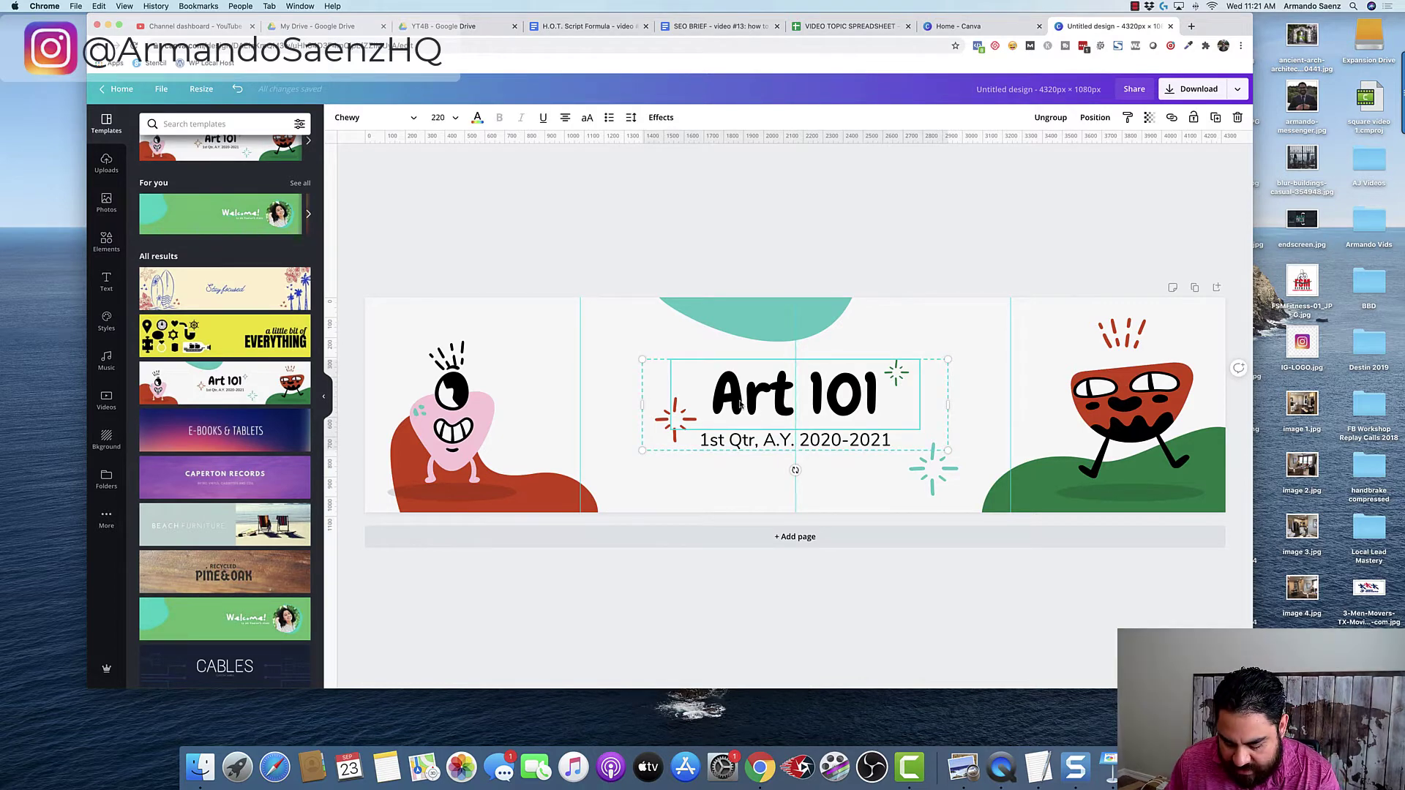
Add a heading and drag it to the page's top-left corner
{"action": "left_click", "coordinate": [502, 334]}
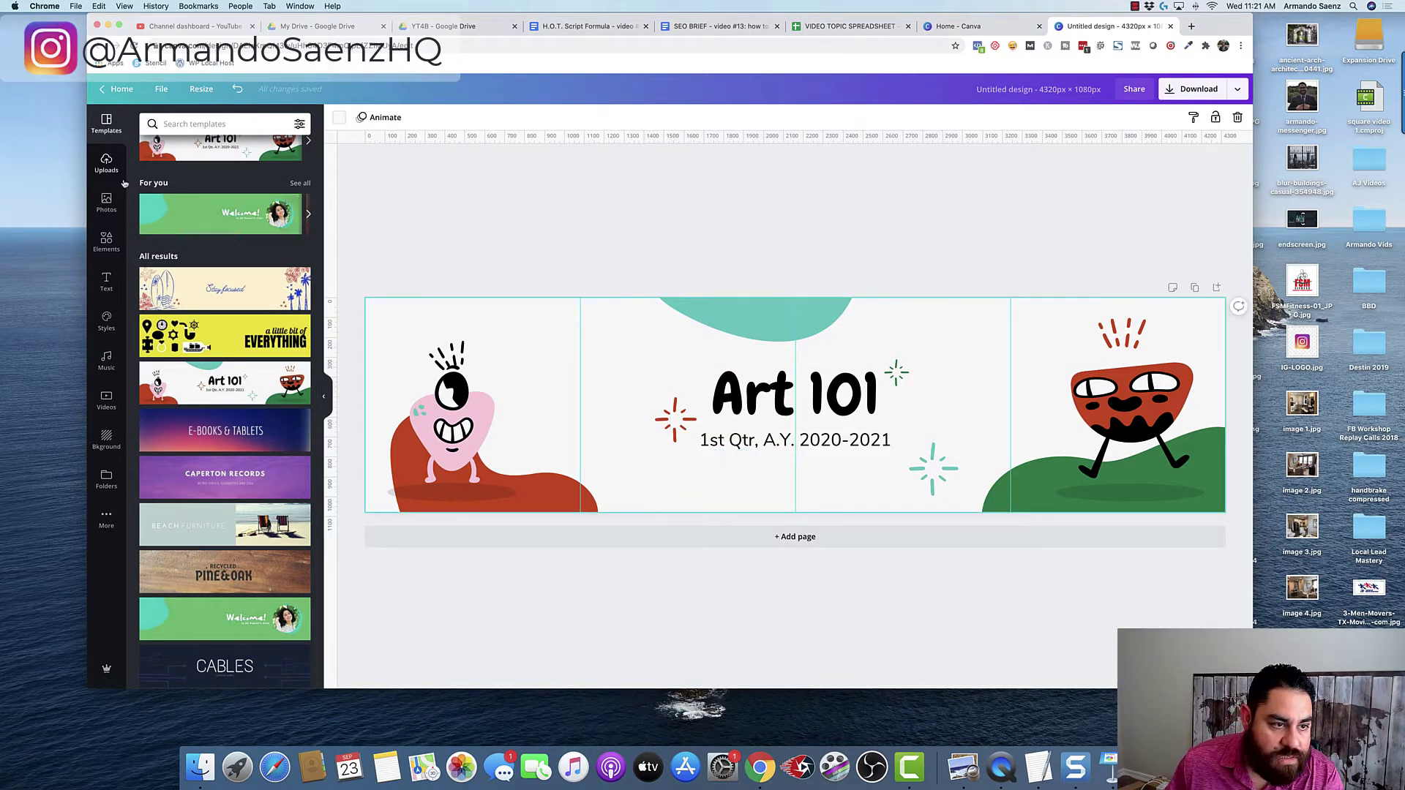
{"action": "left_click", "coordinate": [106, 281]}
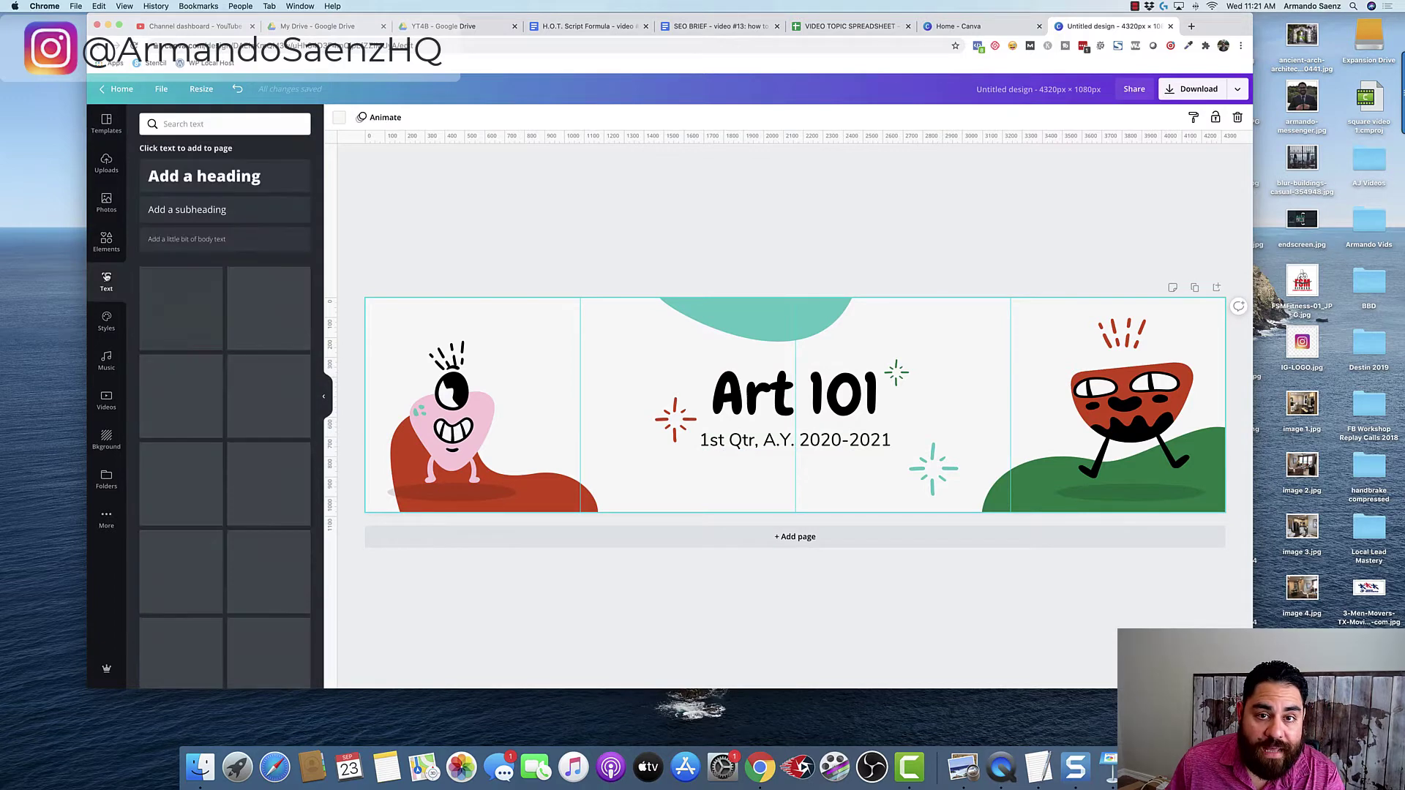
{"action": "left_click", "coordinate": [182, 176]}
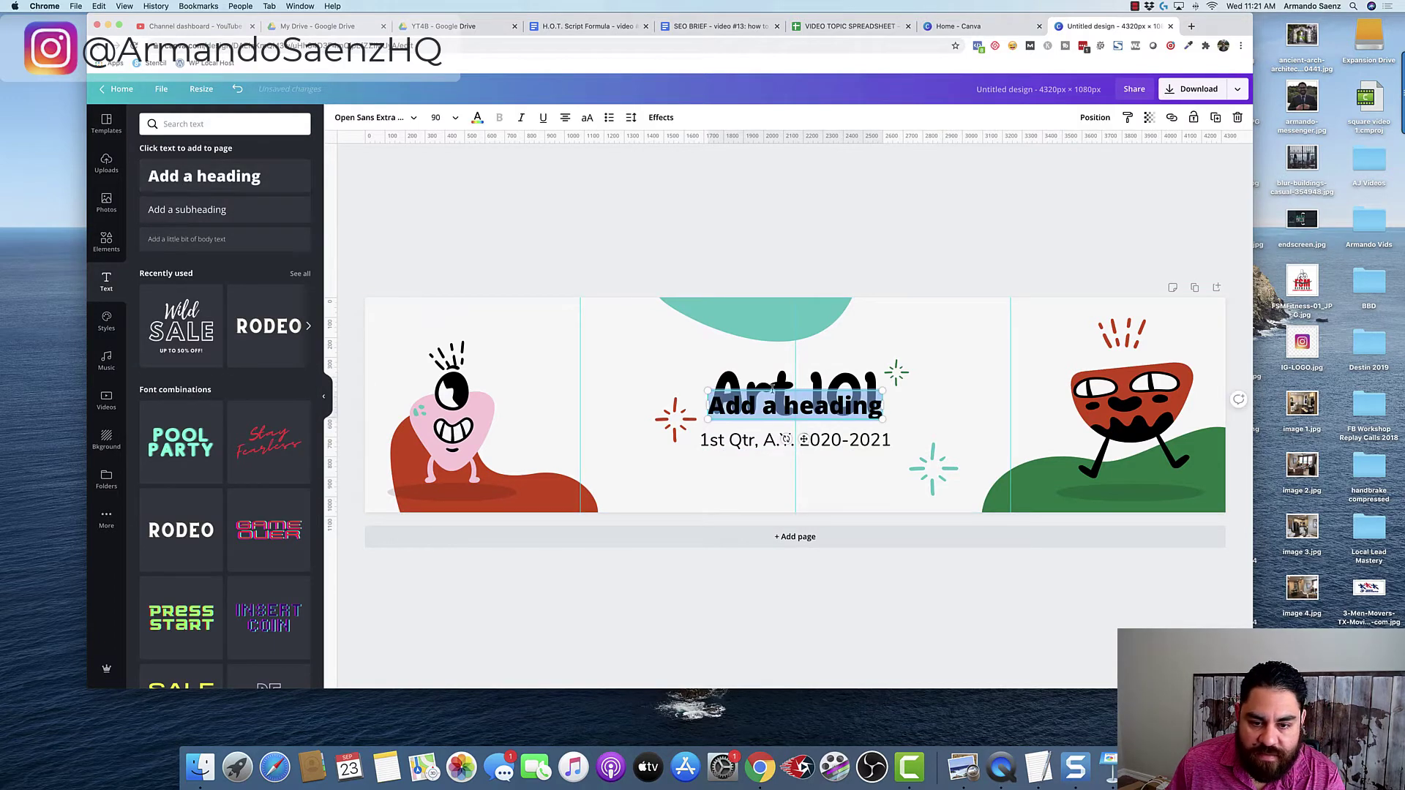
{"action": "left_click_drag", "start_coordinate": [803, 438], "coordinate": [479, 353]}
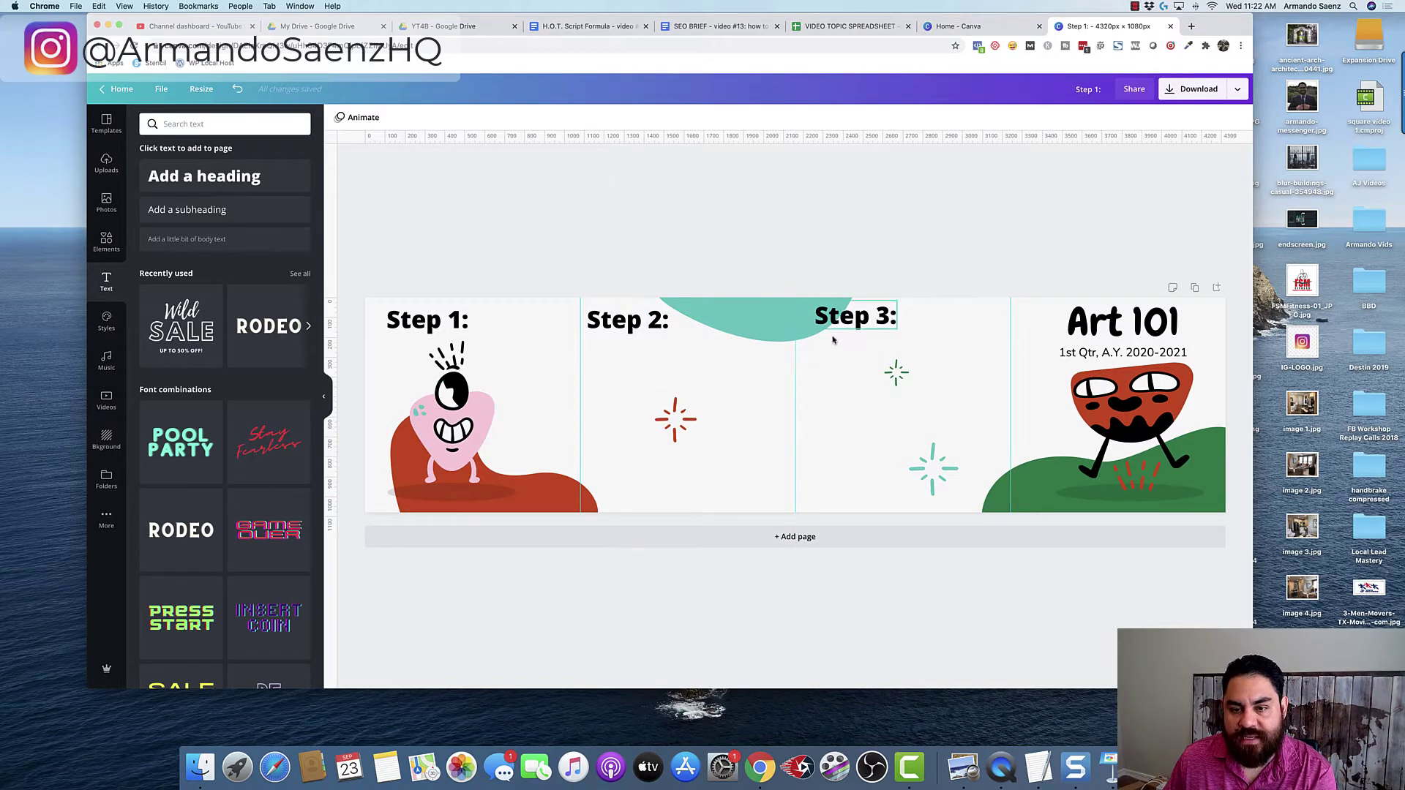
Rename the design to 'Demo'
{"action": "left_click", "coordinate": [1087, 90]}
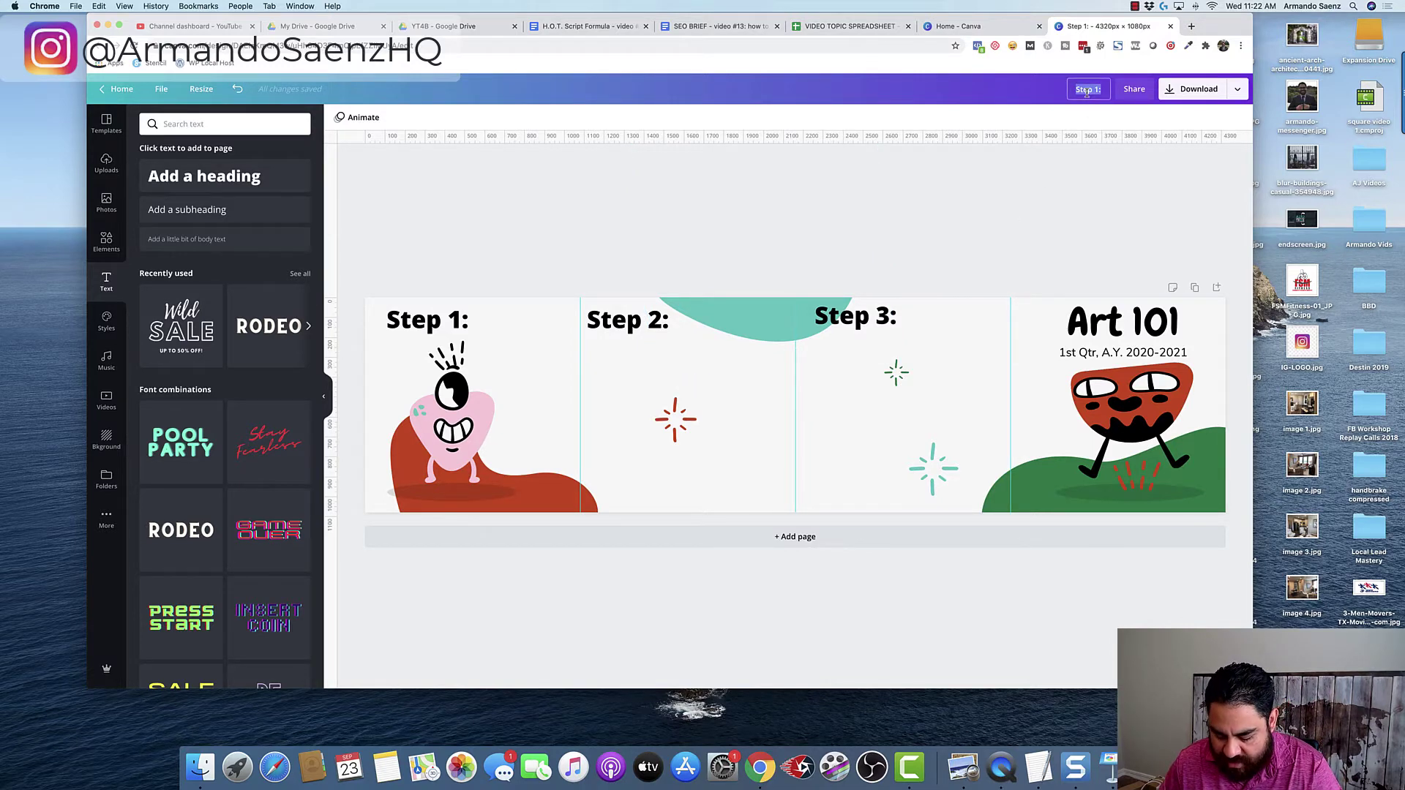
{"action": "type", "text": "Demo"}
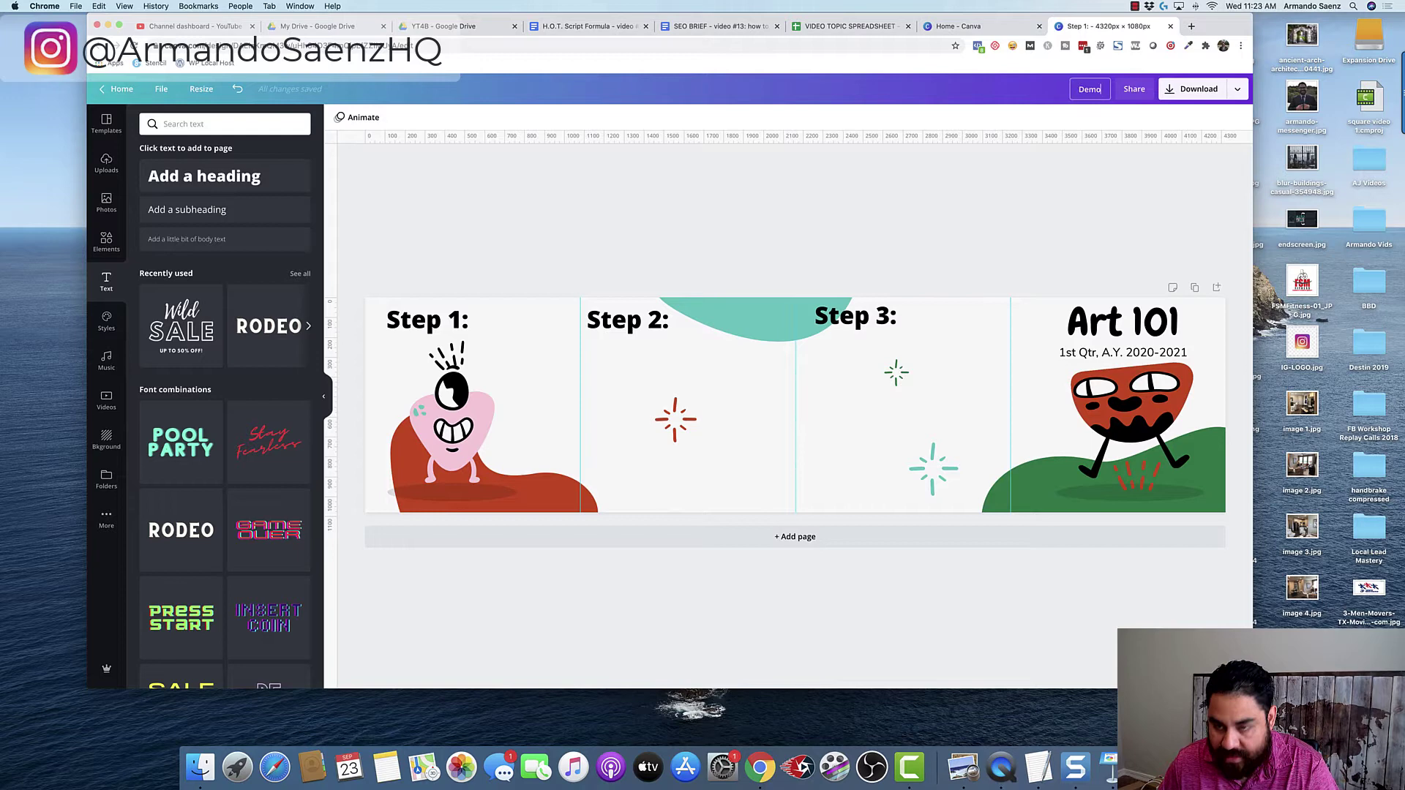
{"action": "left_click", "coordinate": [1073, 179]}
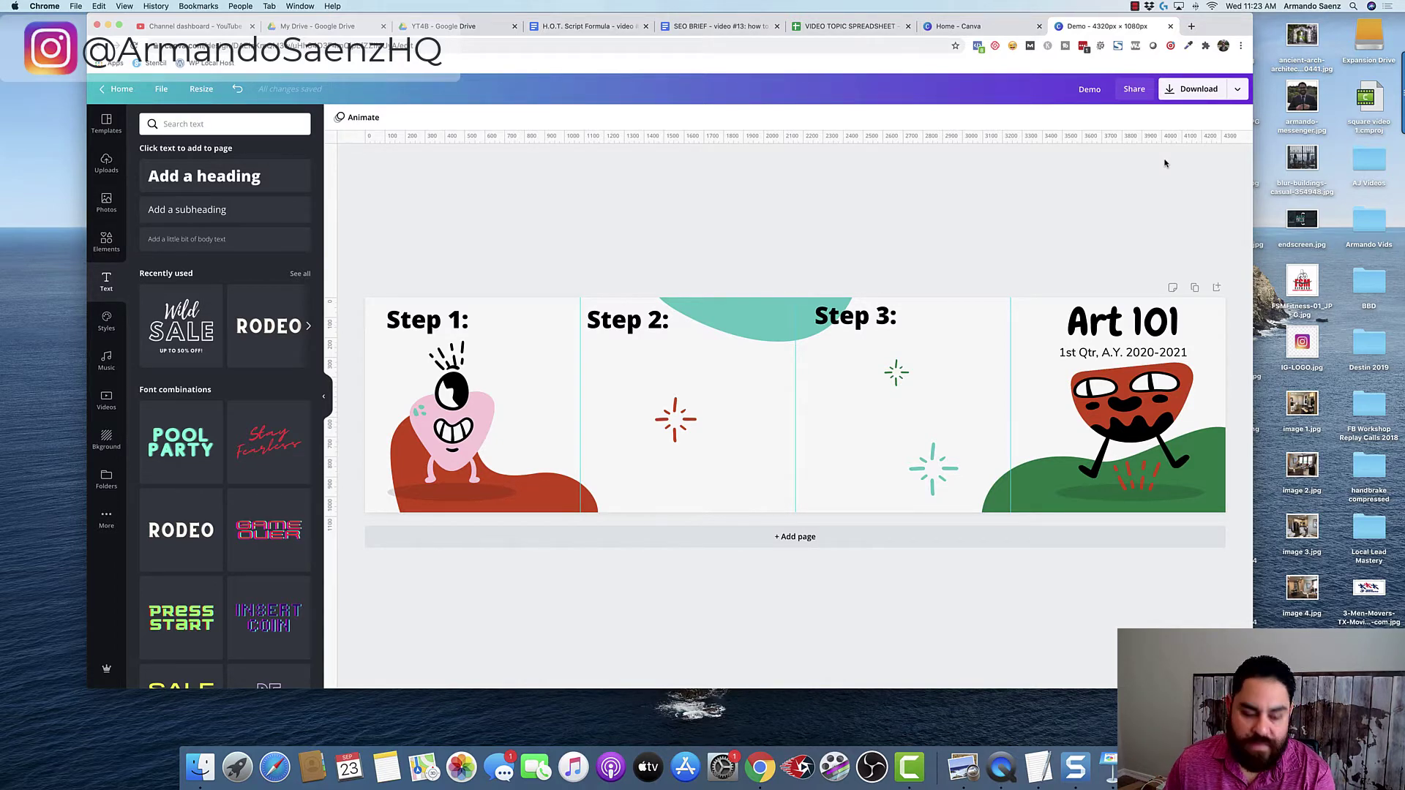
Download Demo as a PNG file and go back to the Canva home page
{"action": "left_click", "coordinate": [1192, 101]}
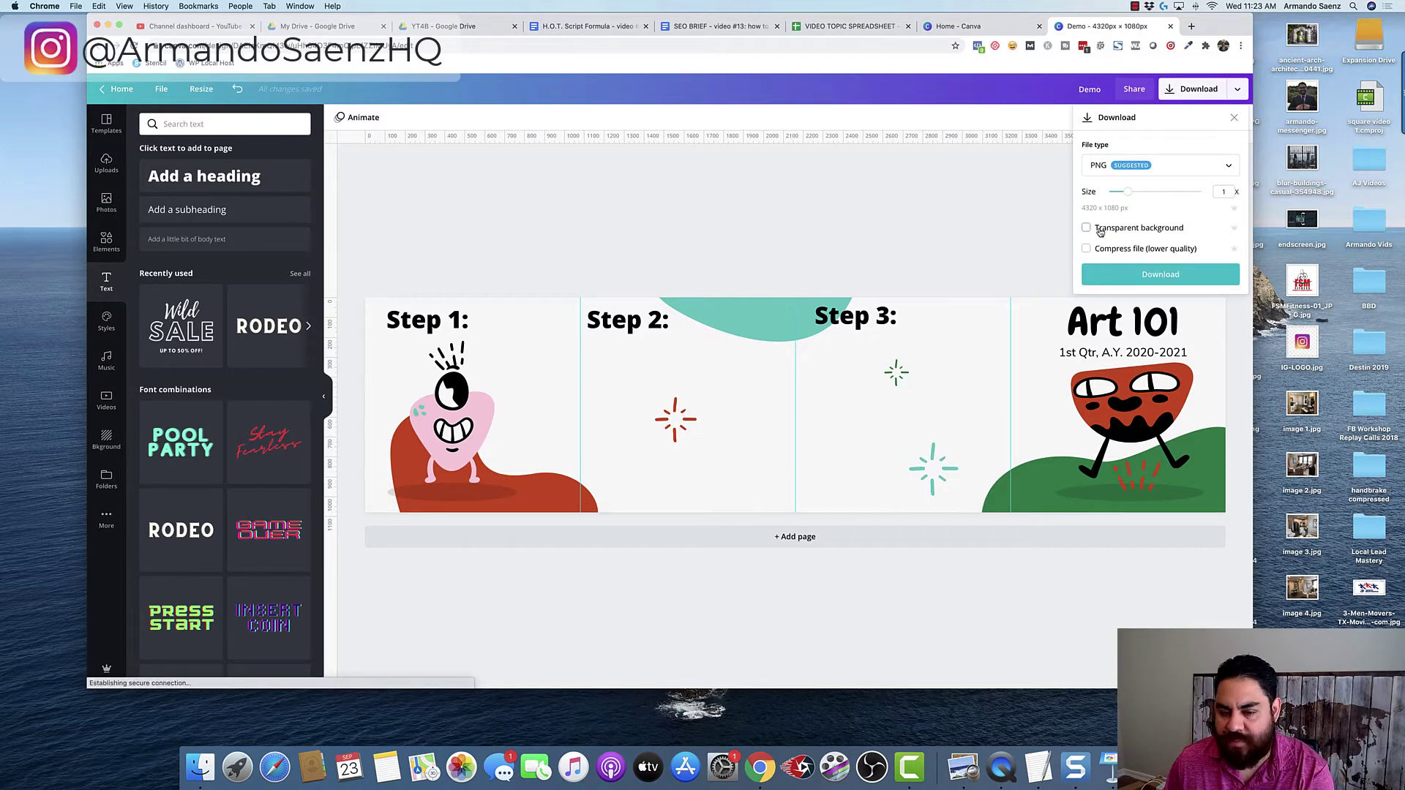
{"action": "left_click", "coordinate": [1152, 275]}
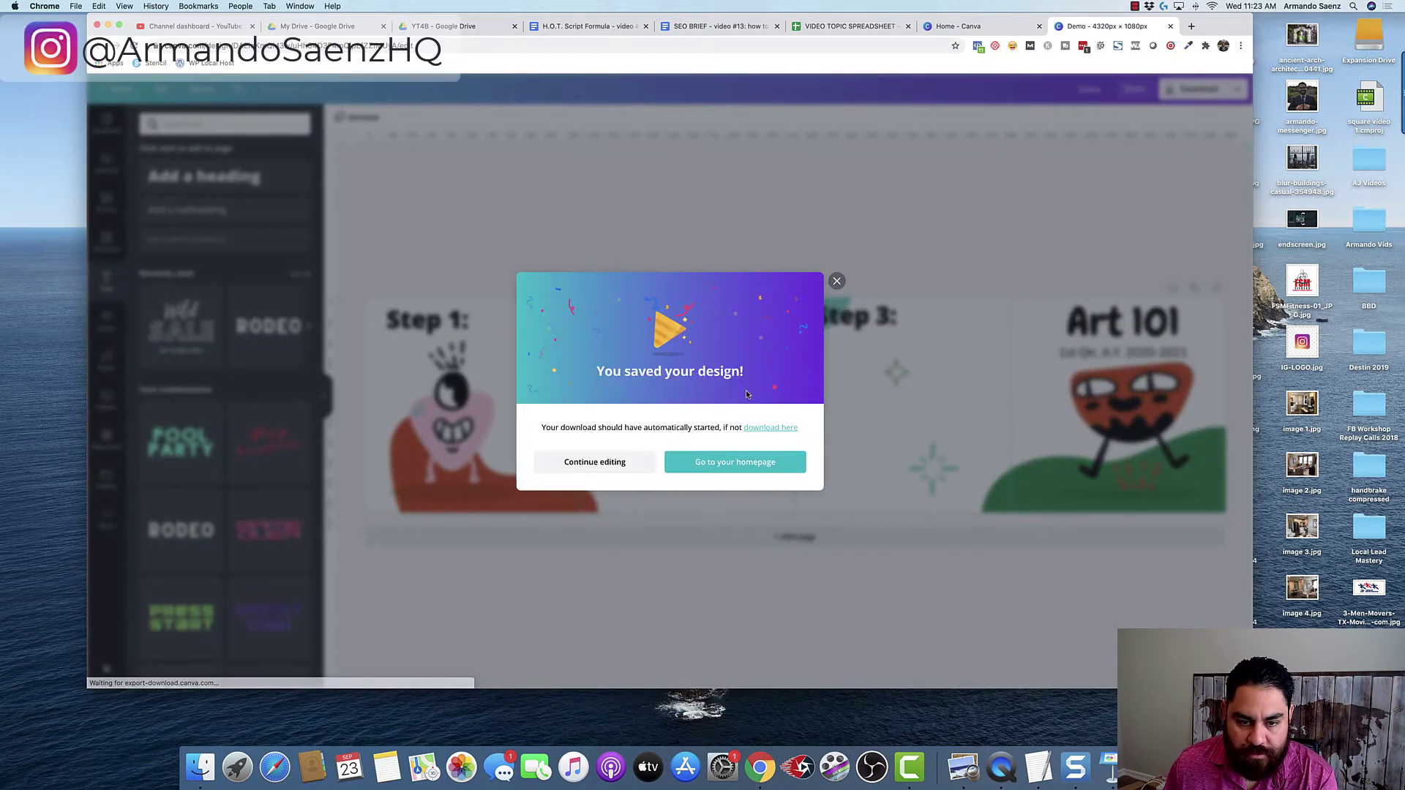
{"action": "key", "text": "Escape"}
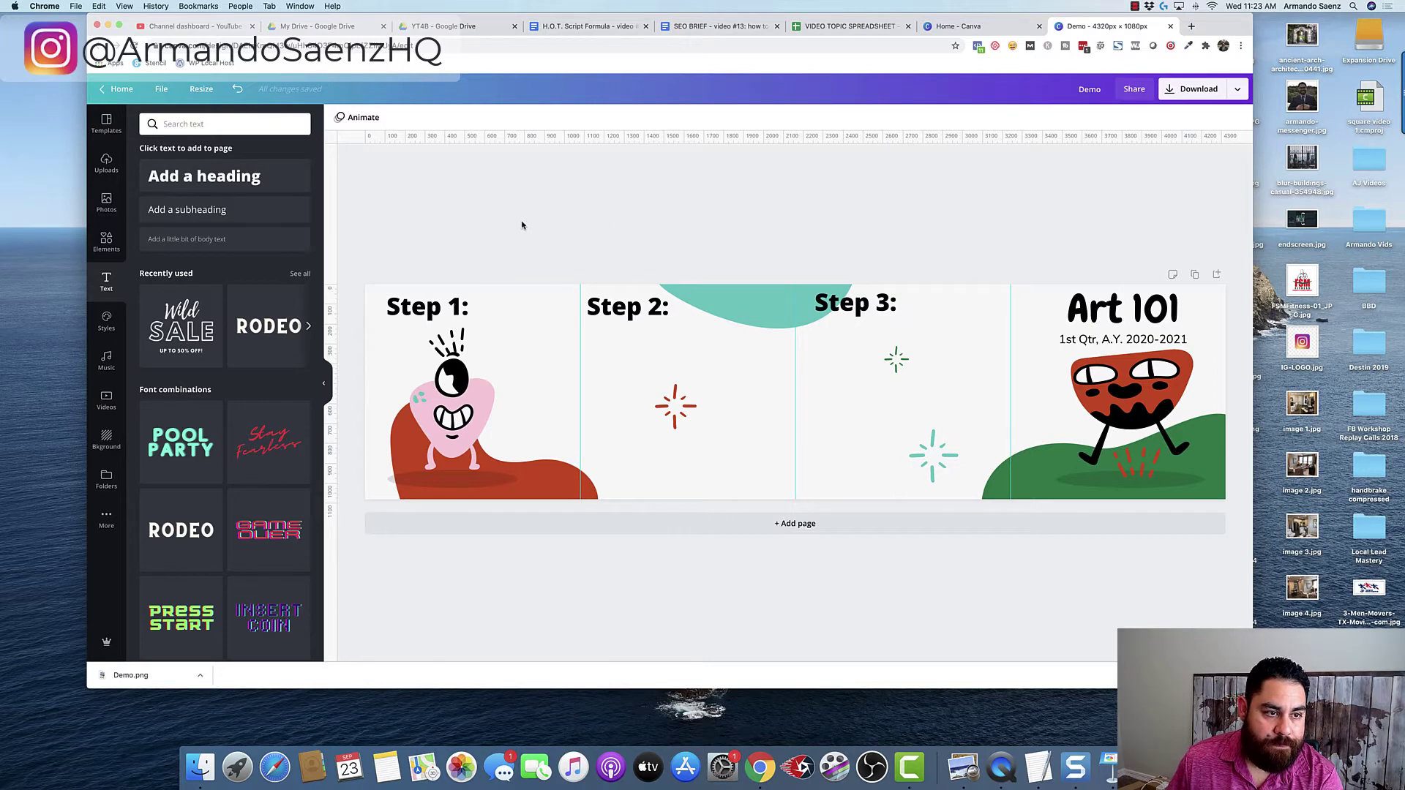
{"action": "left_click", "coordinate": [124, 90]}
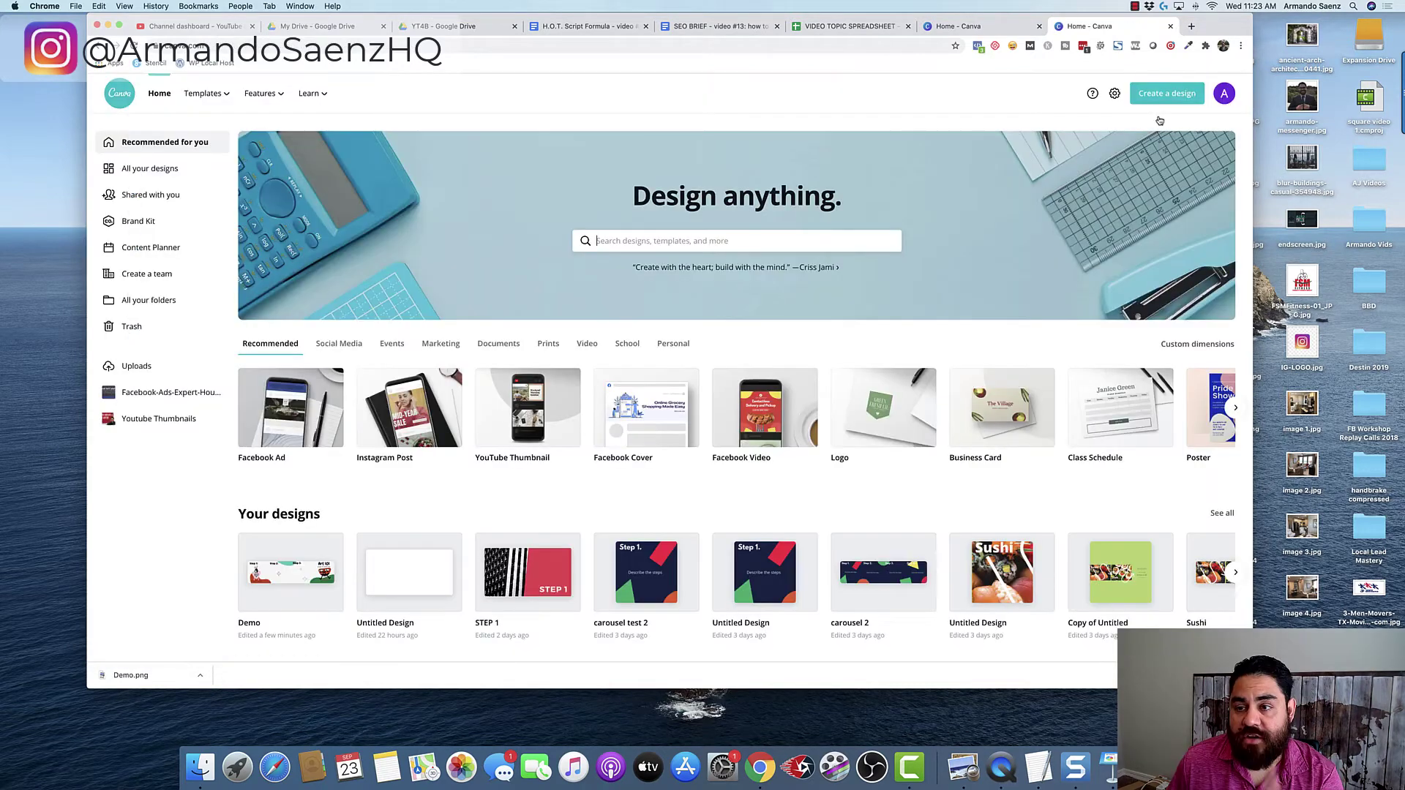
Create an Instagram Post design and drop Demo.png onto its page
{"action": "left_click", "coordinate": [1157, 94]}
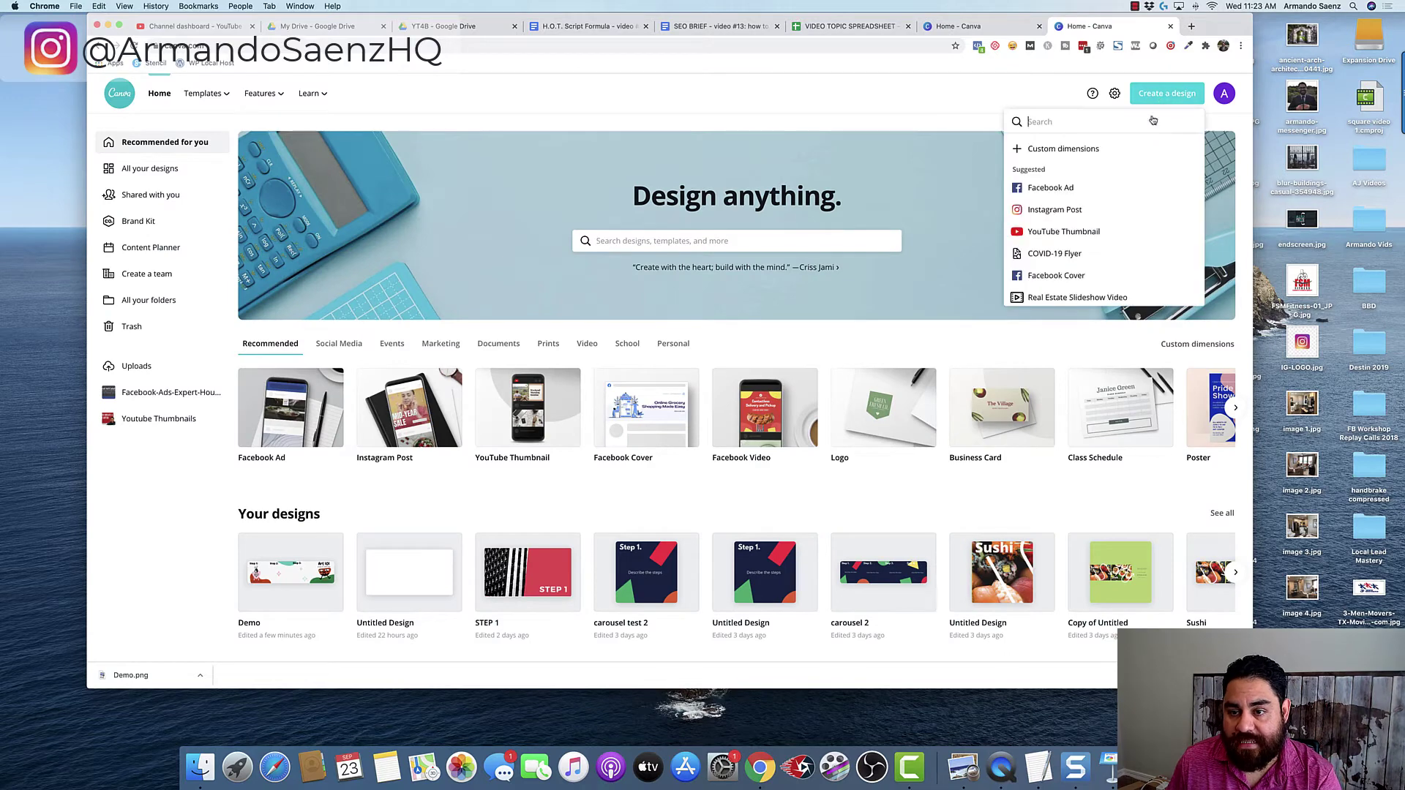
{"action": "left_click", "coordinate": [1058, 213]}
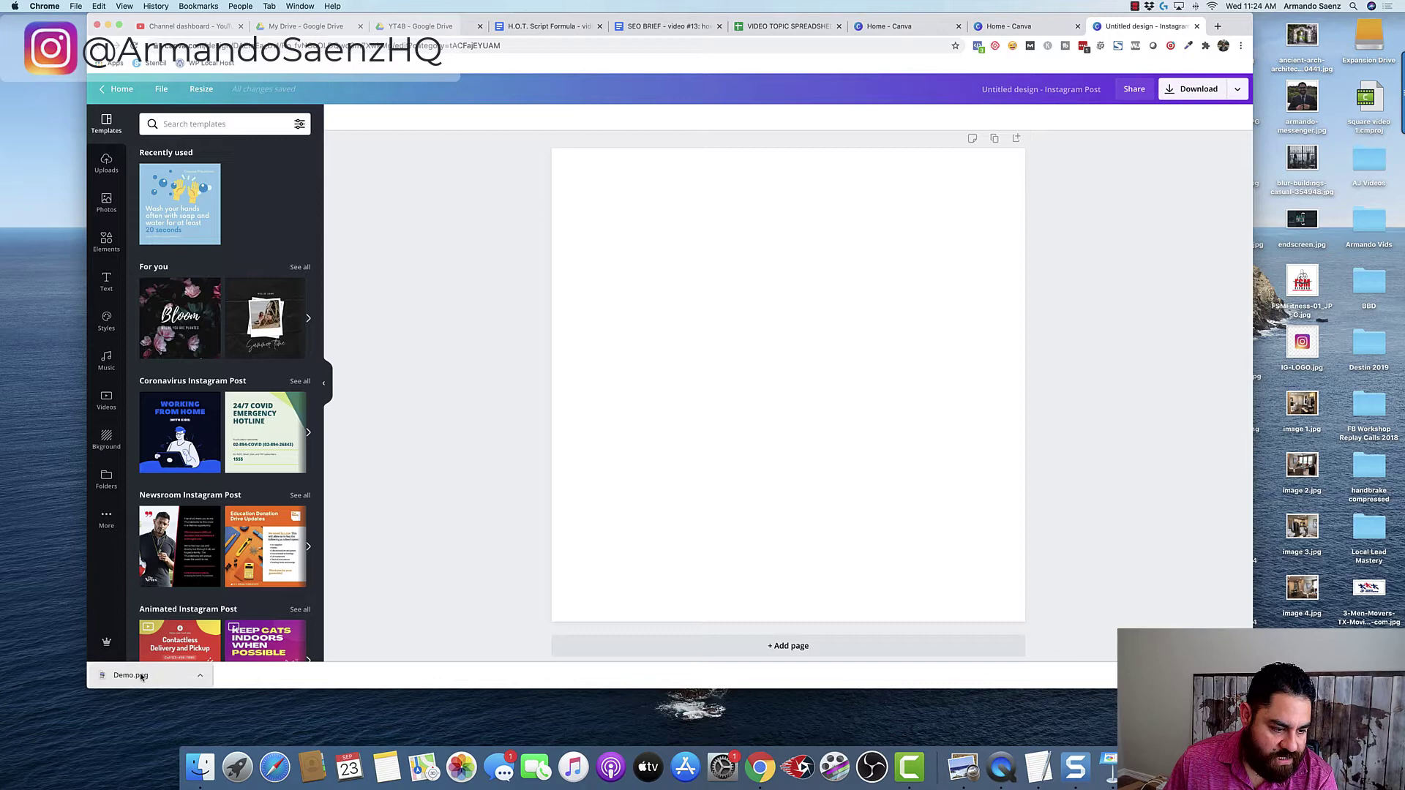
{"action": "left_click_drag", "start_coordinate": [135, 677], "coordinate": [700, 373]}
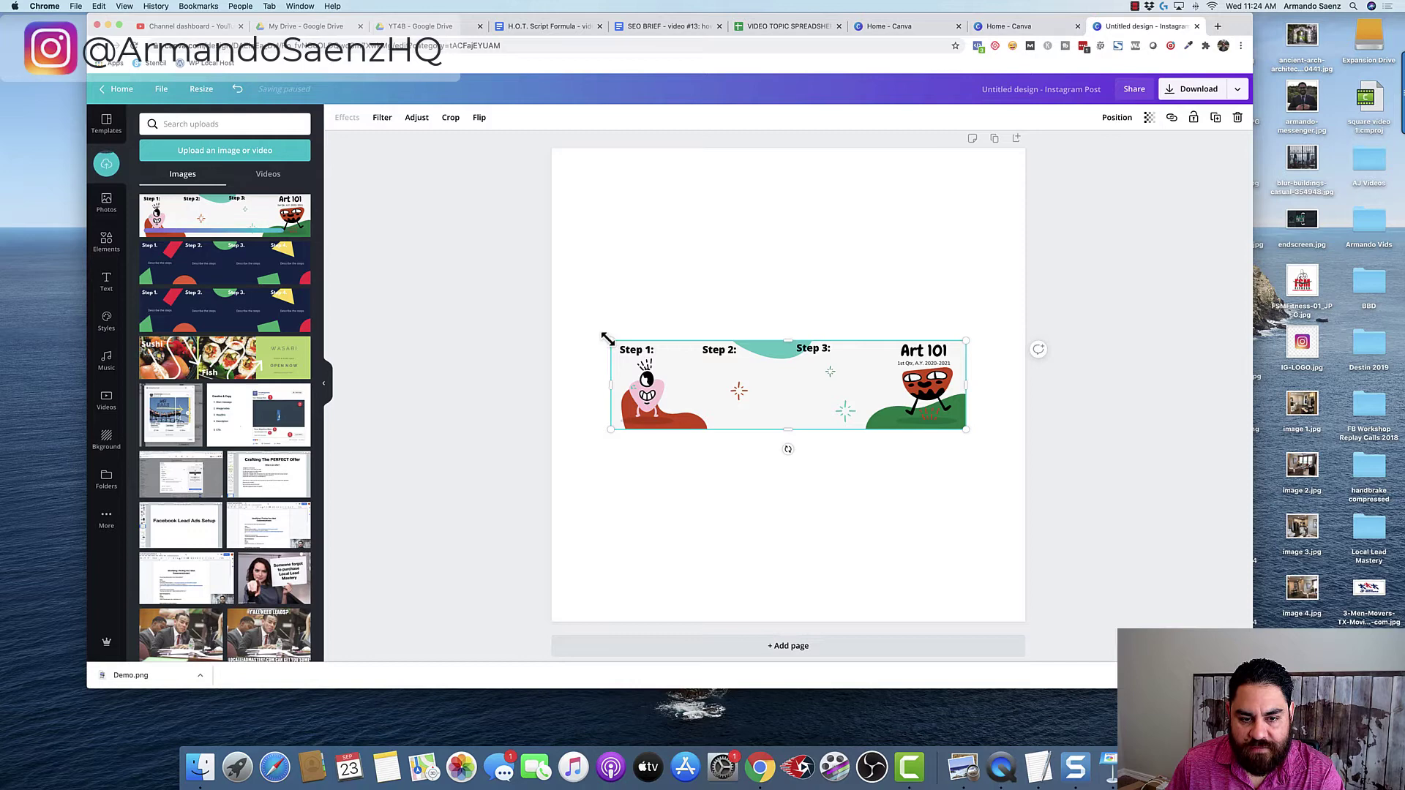
Enlarge the banner image and shift it right until Step 1 and Step 2 show
{"action": "left_click_drag", "start_coordinate": [608, 338], "coordinate": [338, 213]}
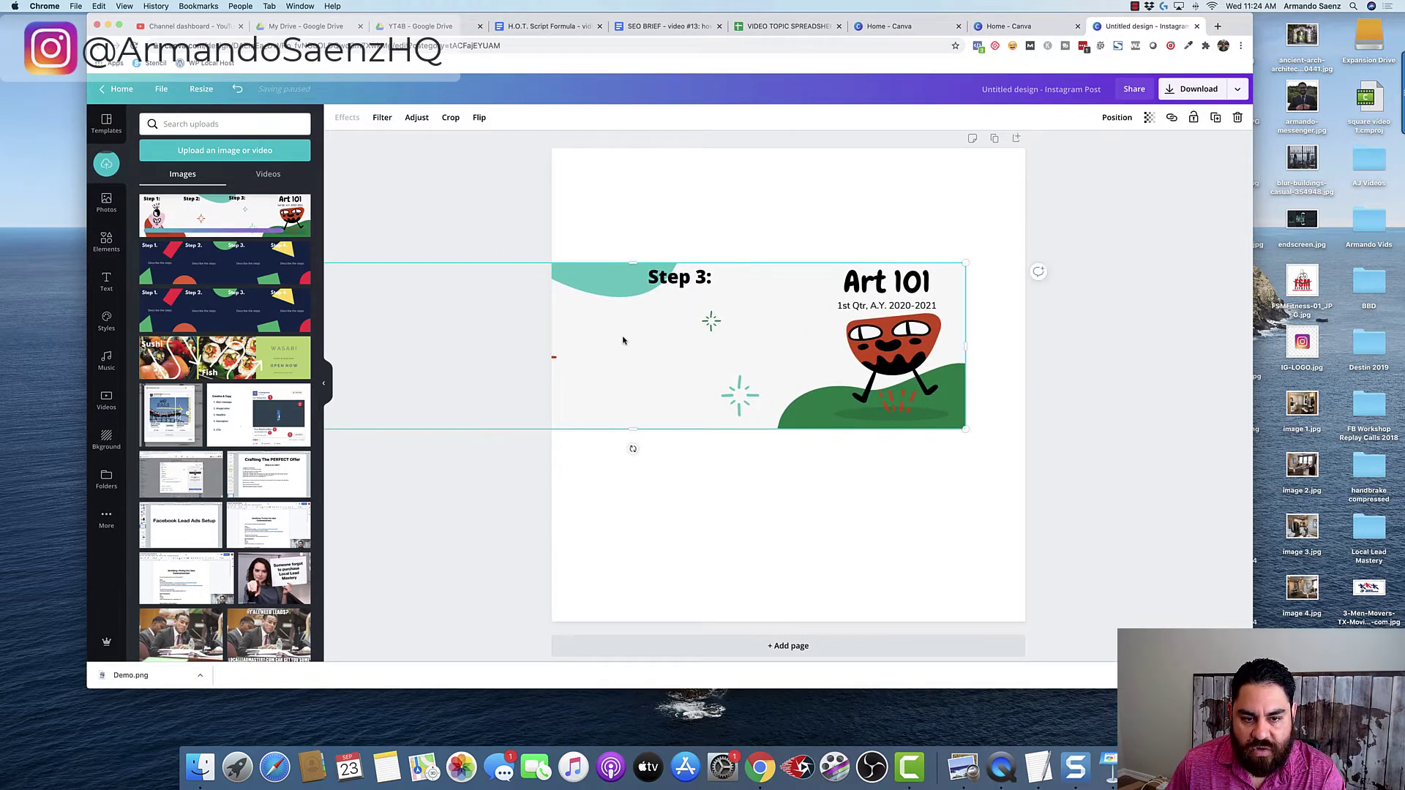
{"action": "left_click_drag", "start_coordinate": [623, 341], "coordinate": [769, 308]}
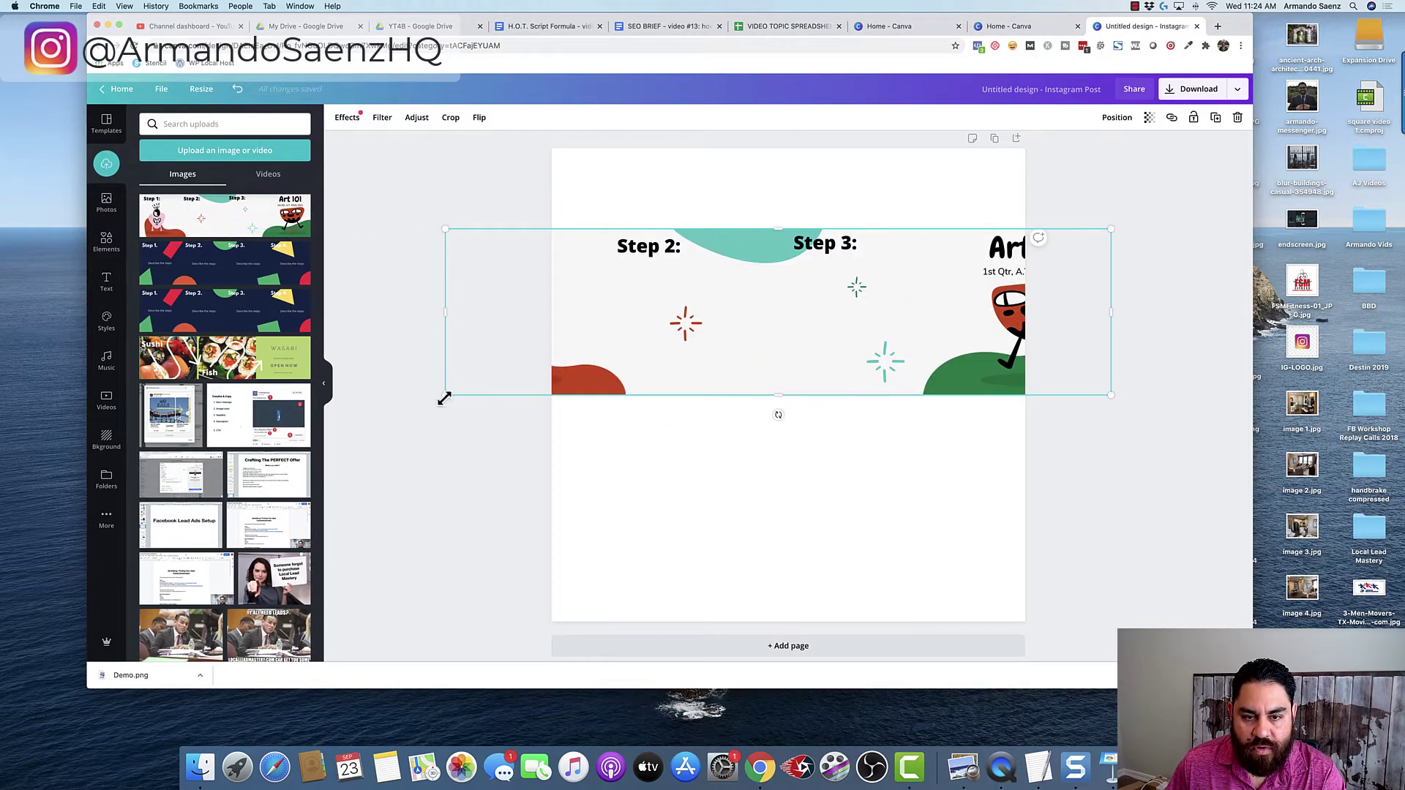
{"action": "left_click_drag", "start_coordinate": [444, 398], "coordinate": [324, 463]}
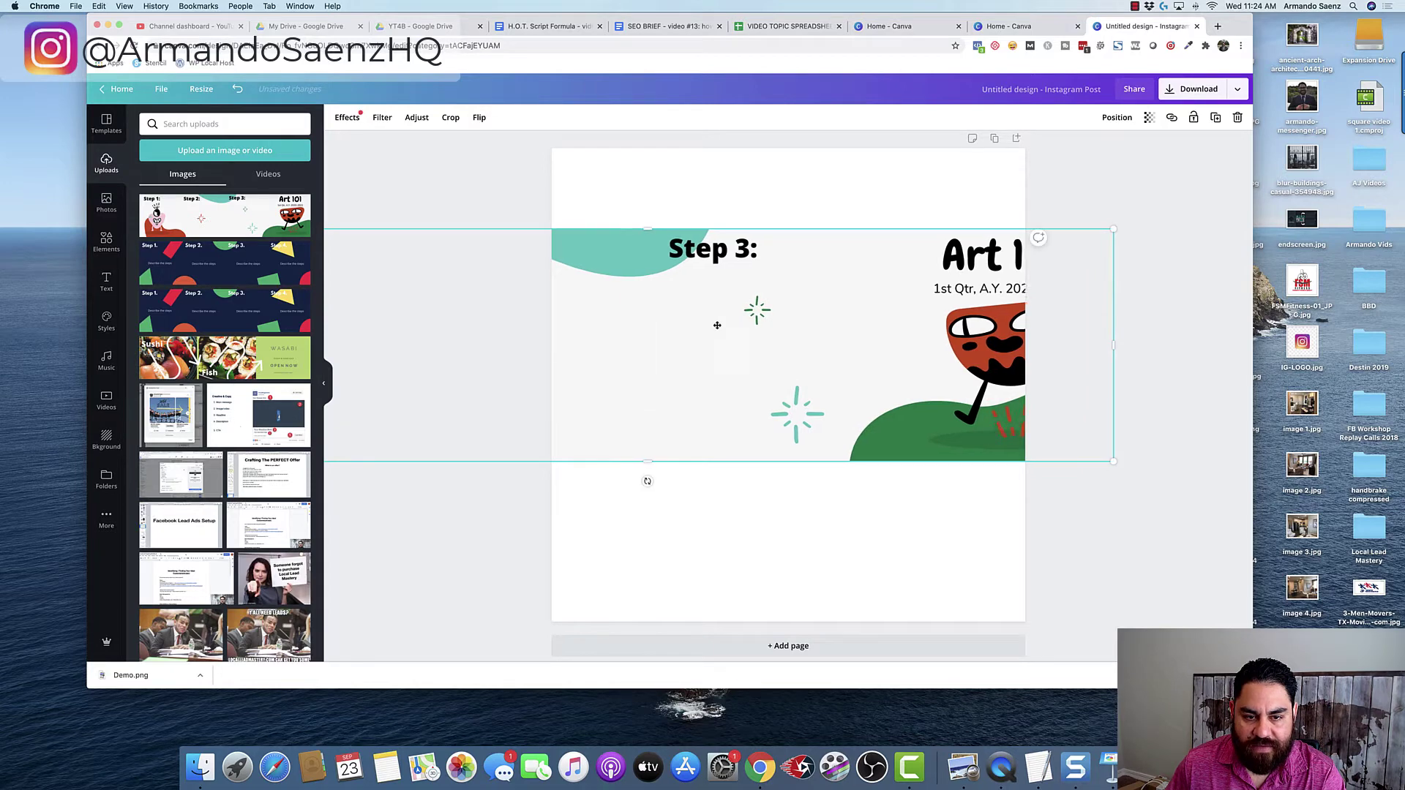
{"action": "left_click_drag", "start_coordinate": [717, 325], "coordinate": [937, 345]}
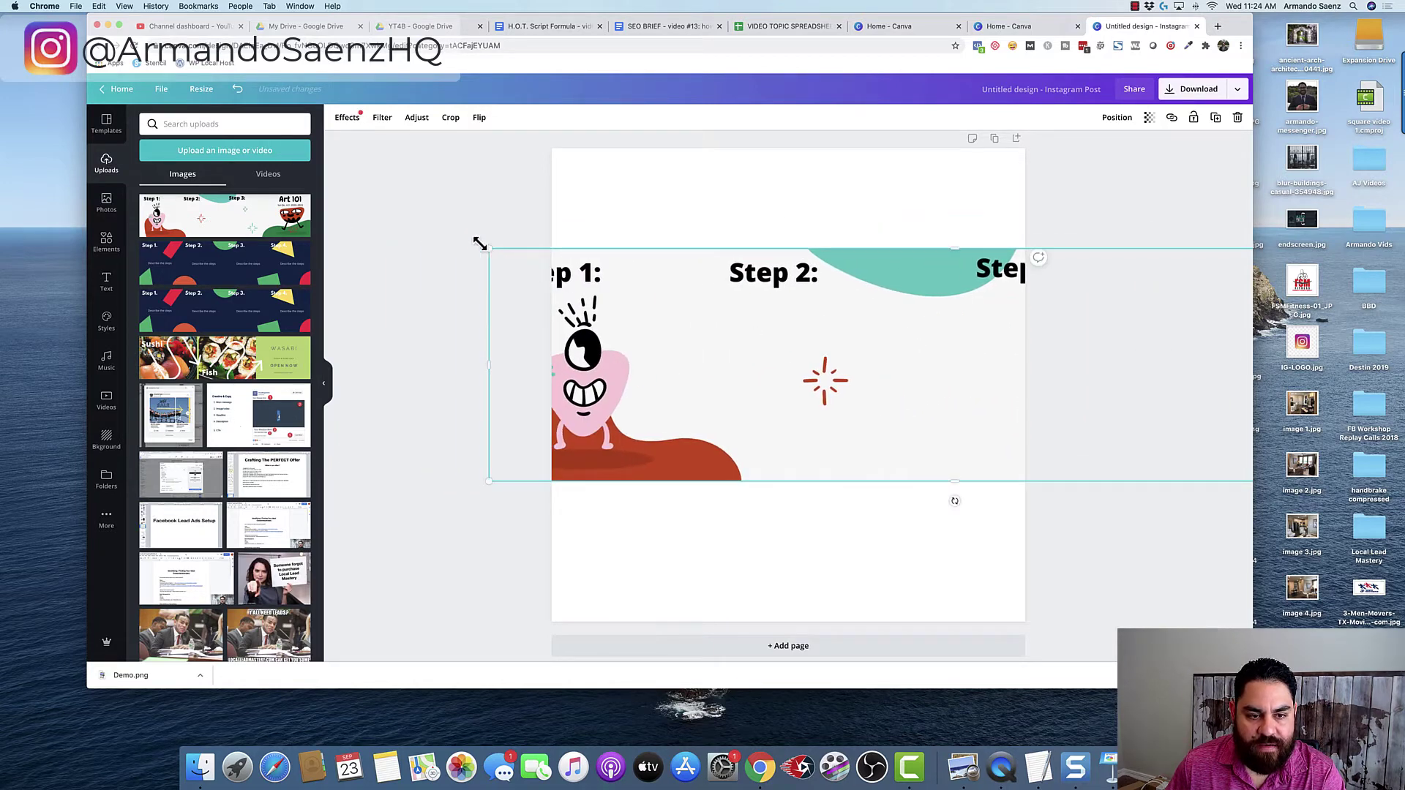
{"action": "left_click_drag", "start_coordinate": [476, 239], "coordinate": [234, 80]}
{"action": "left_click_drag", "start_coordinate": [645, 293], "coordinate": [754, 292]}
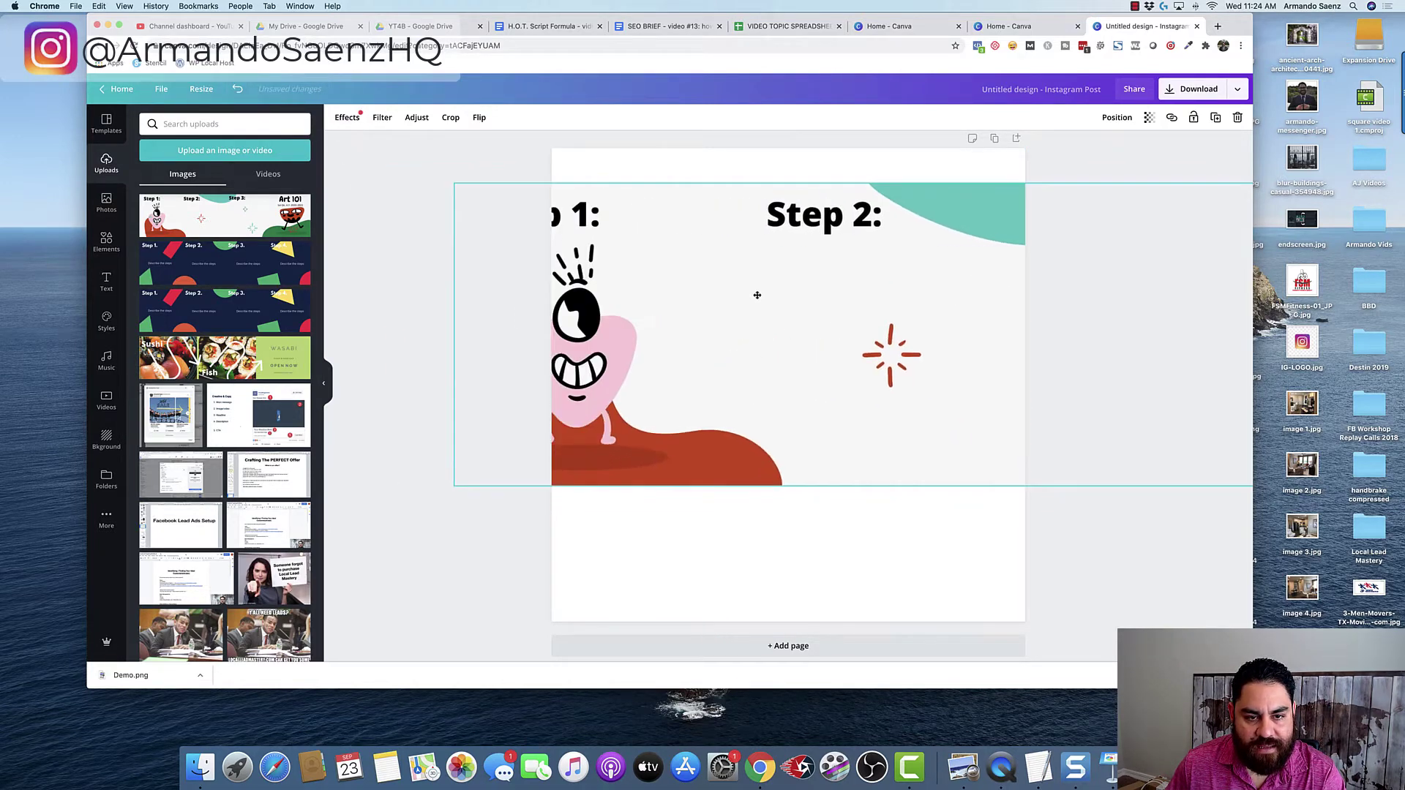
{"action": "left_click_drag", "start_coordinate": [455, 485], "coordinate": [142, 618]}
{"action": "left_click_drag", "start_coordinate": [567, 364], "coordinate": [771, 370]}
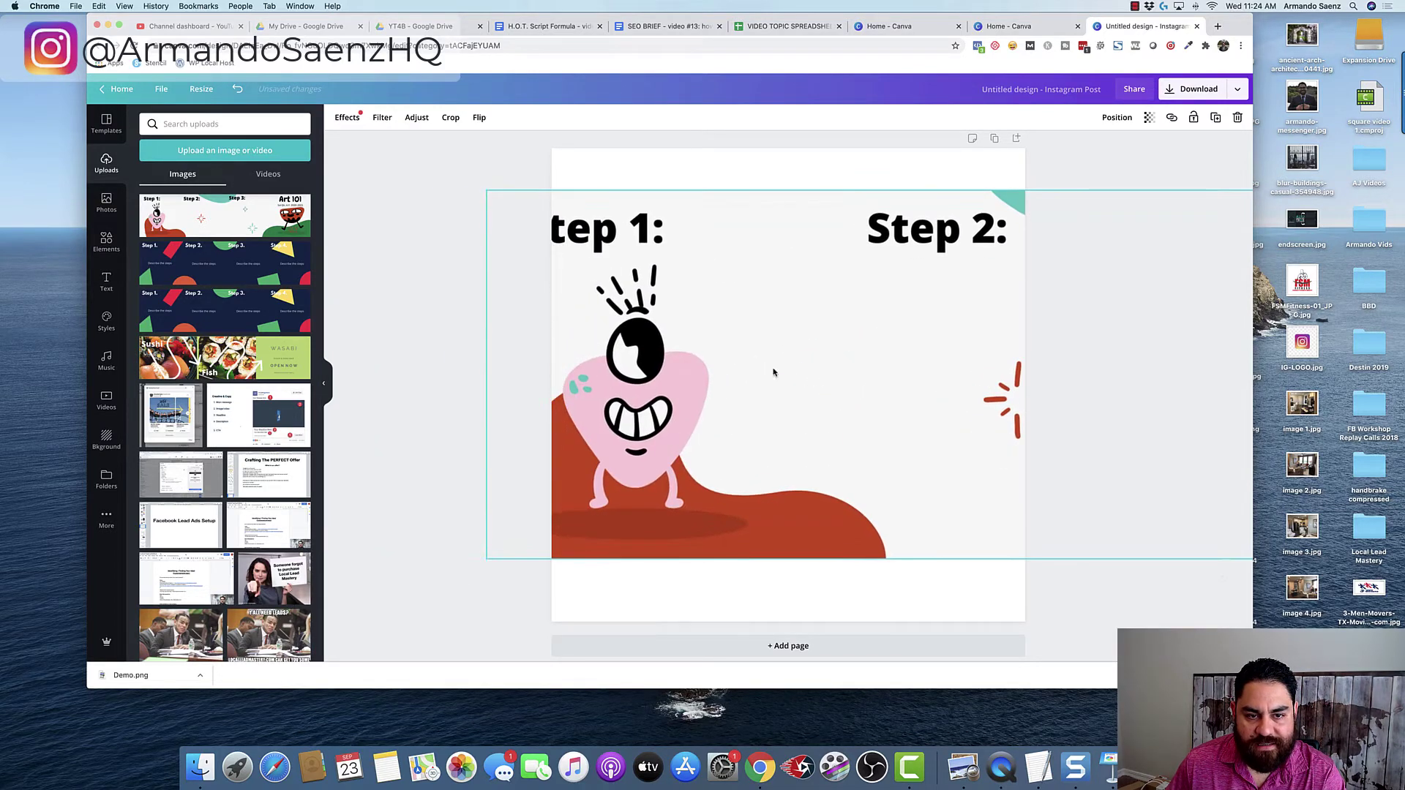
Scale the banner to about 4,310 × 1,078 and slide it so Step 1 fills the page
{"action": "left_click_drag", "start_coordinate": [489, 192], "coordinate": [308, 103]}
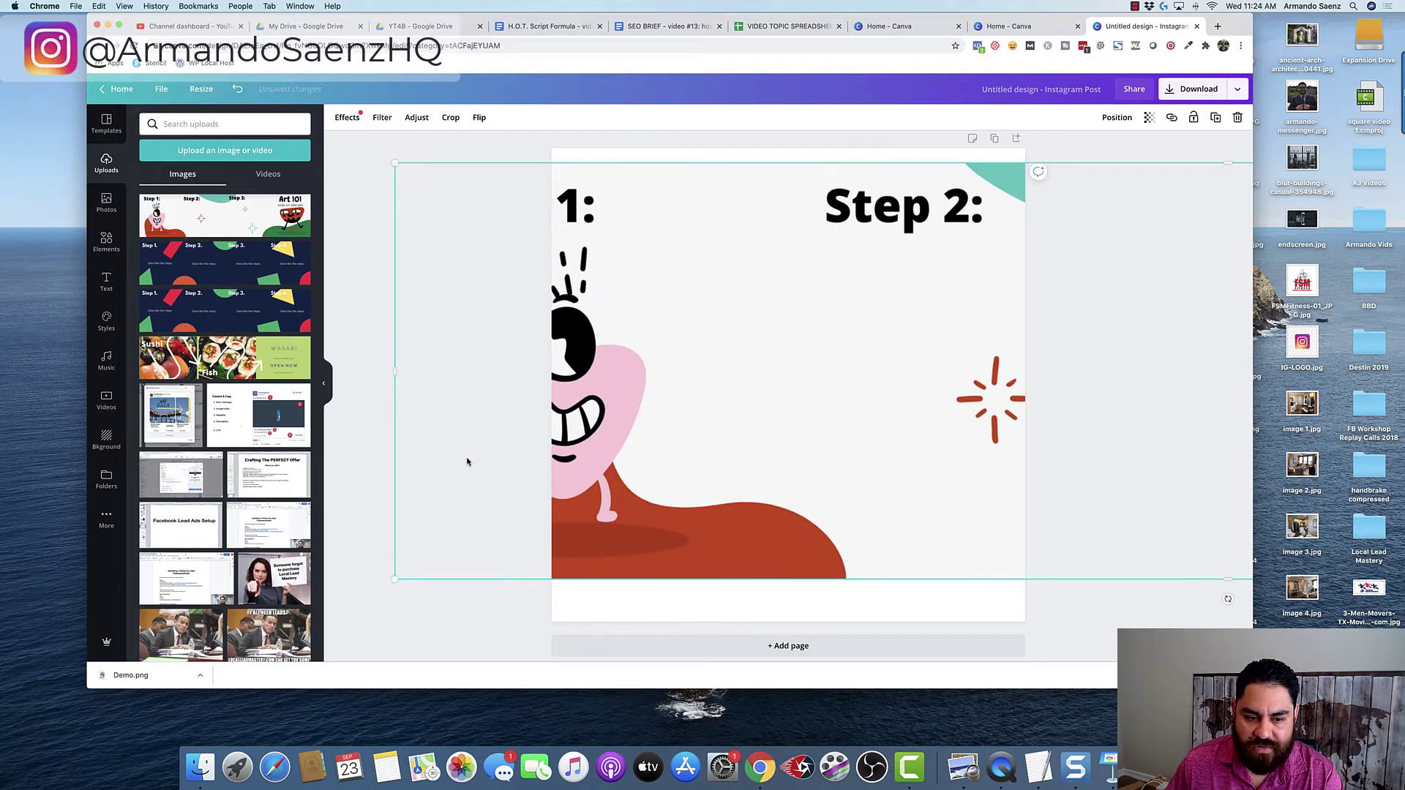
{"action": "left_click_drag", "start_coordinate": [392, 579], "coordinate": [223, 675]}
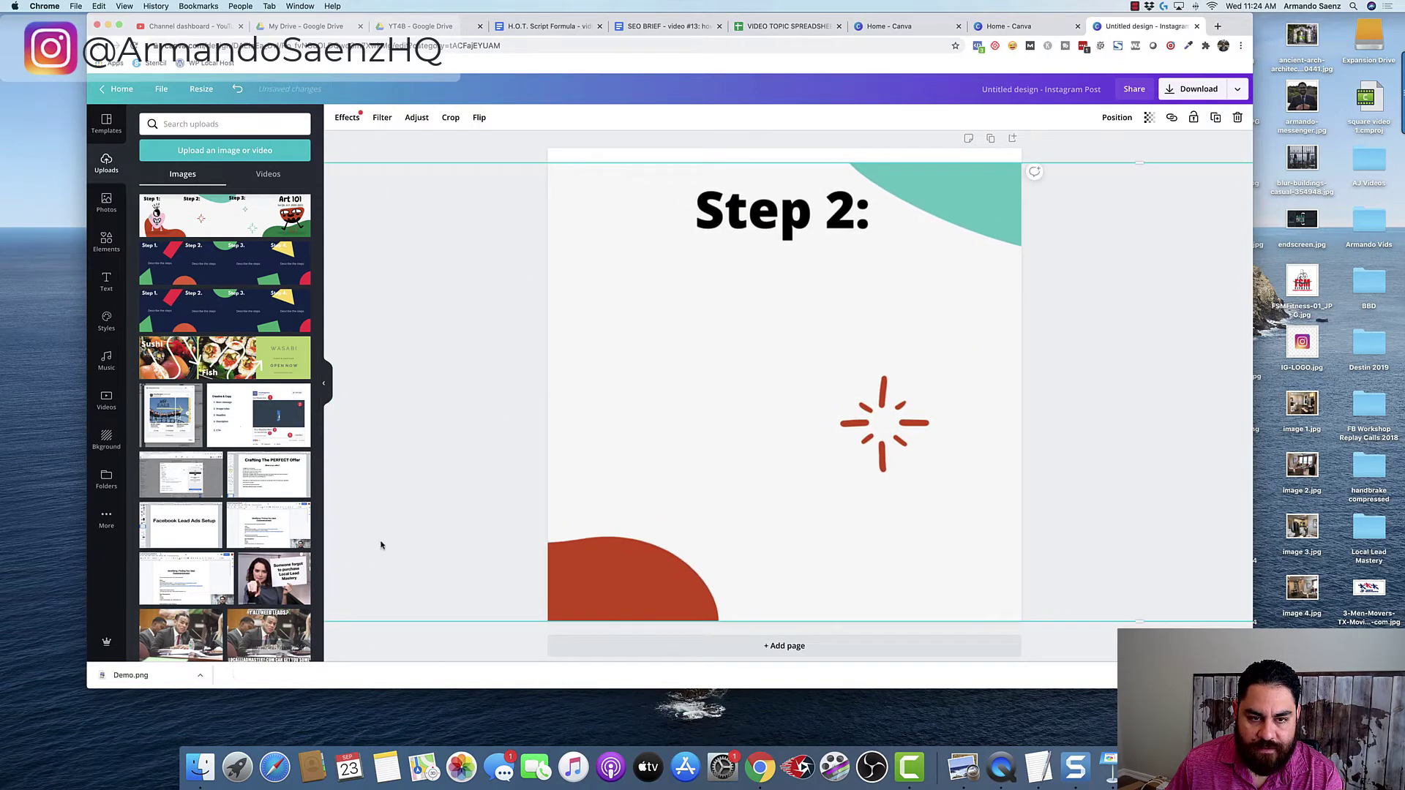
{"action": "left_click_drag", "start_coordinate": [379, 543], "coordinate": [637, 520]}
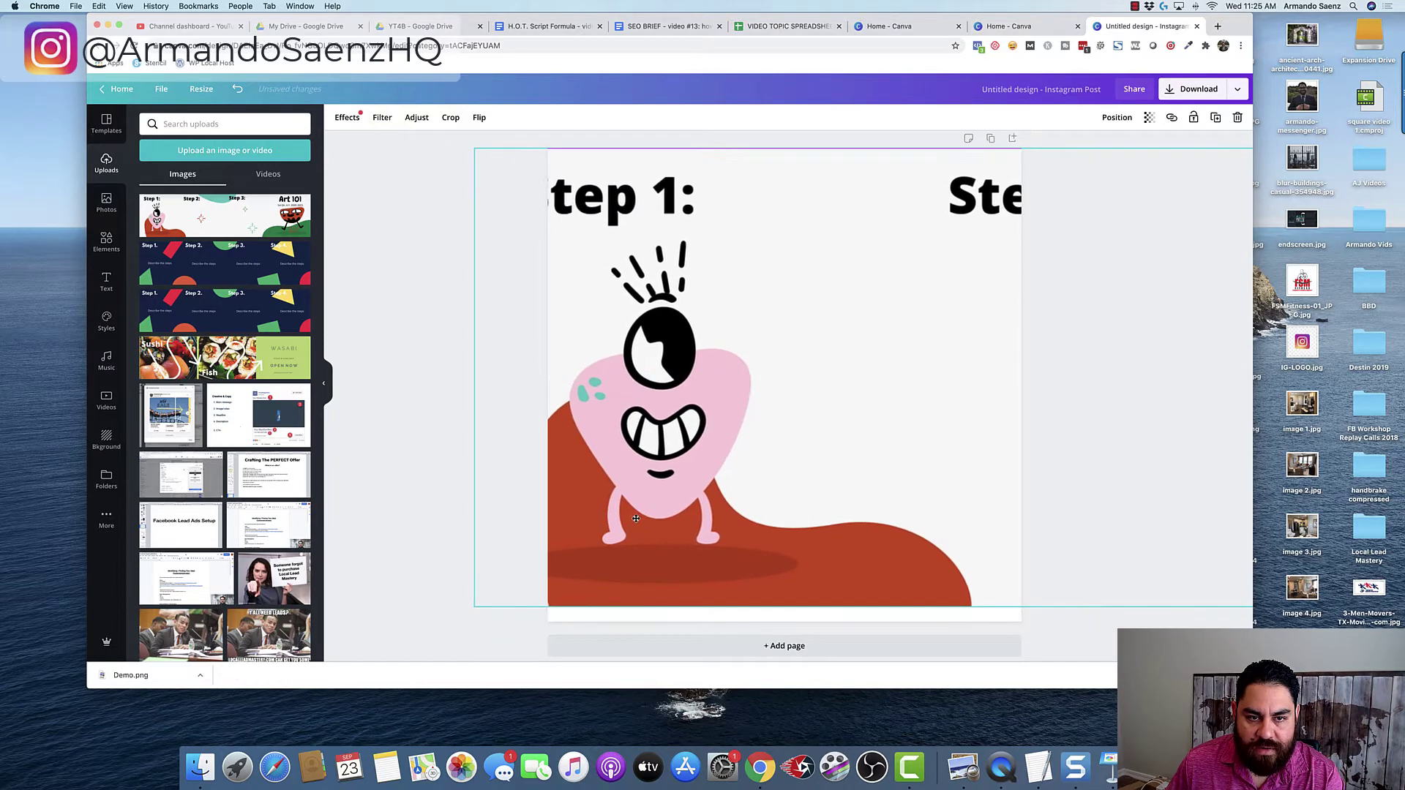
{"action": "left_click_drag", "start_coordinate": [482, 610], "coordinate": [418, 627]}
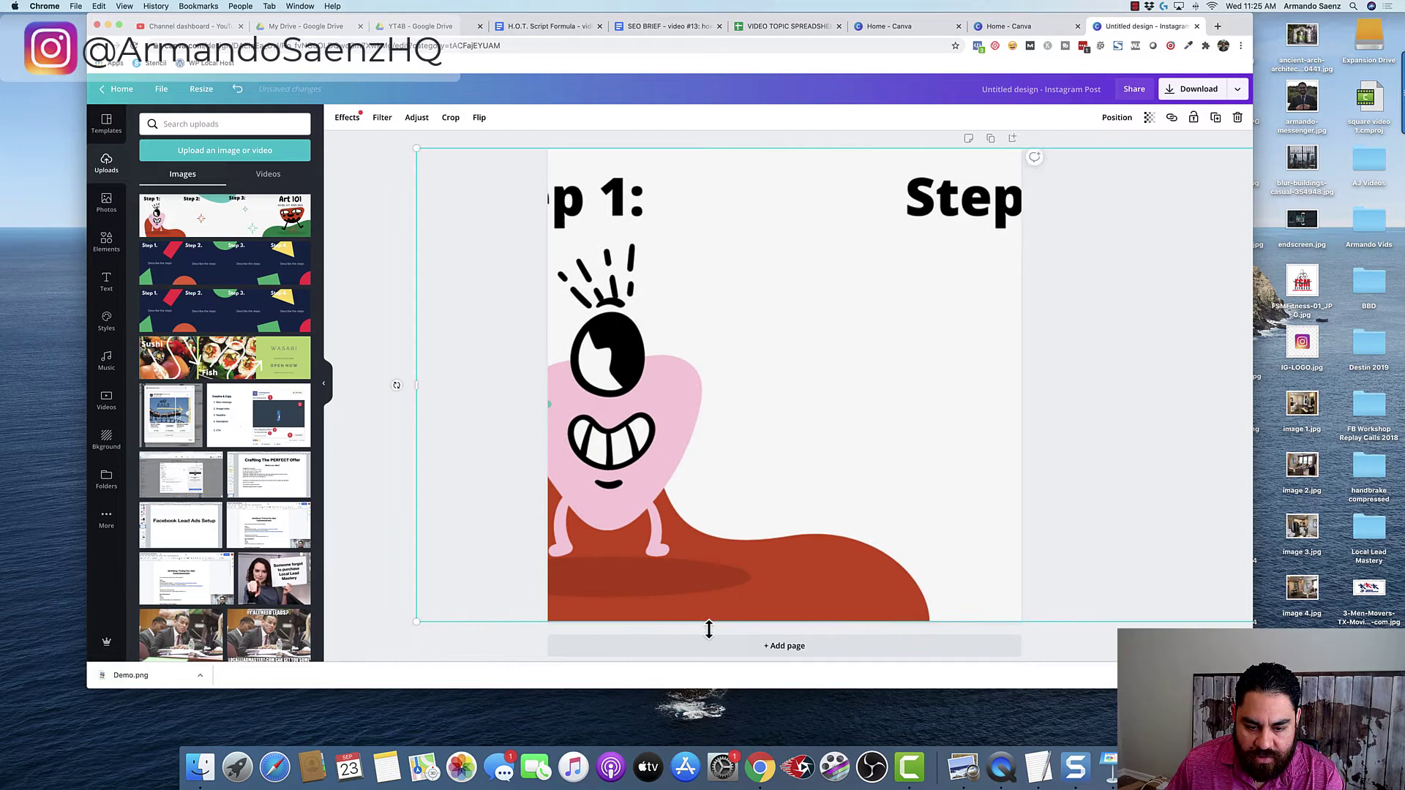
{"action": "left_click_drag", "start_coordinate": [757, 486], "coordinate": [864, 486]}
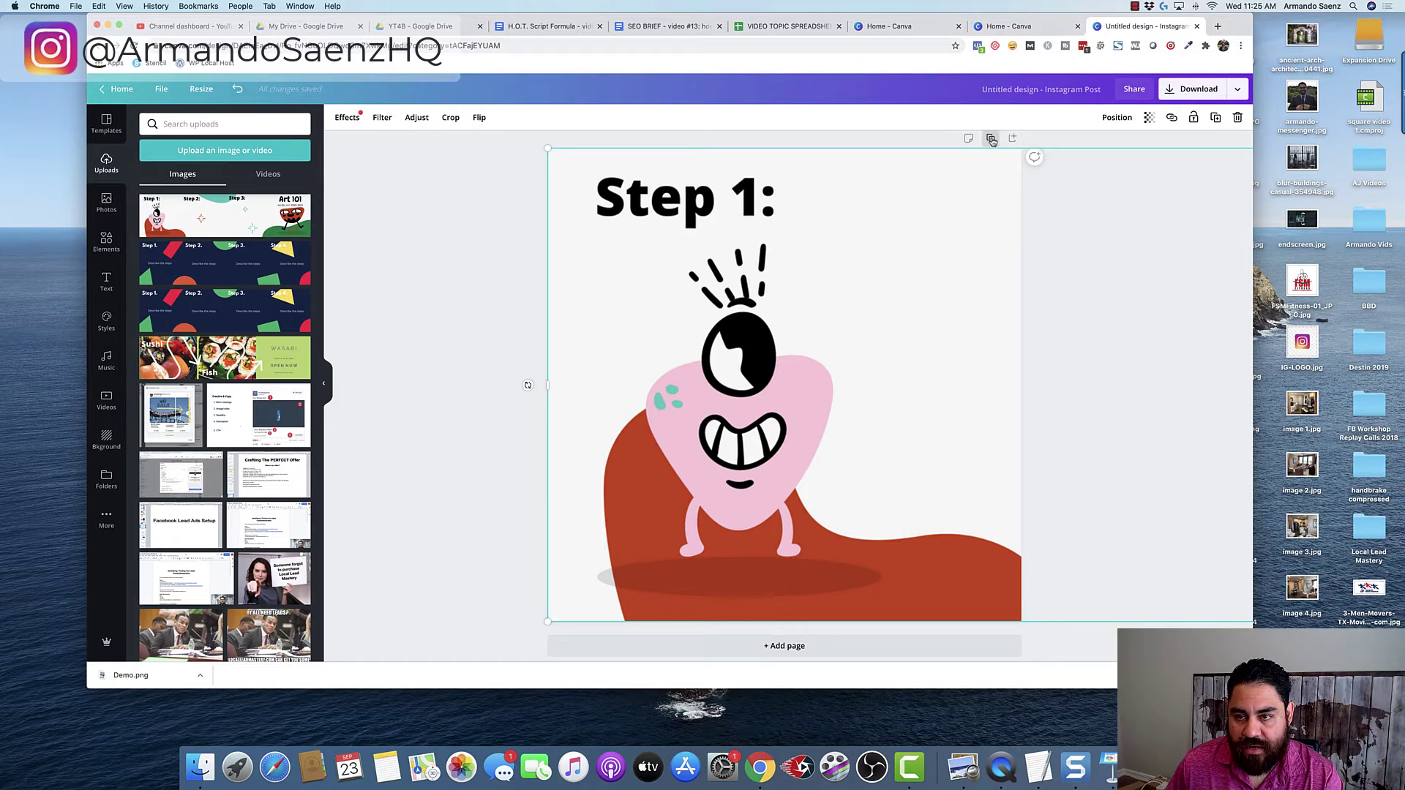
Duplicate page 1 and slide the page 2 banner left to frame Step 2
{"action": "left_click", "coordinate": [992, 138]}
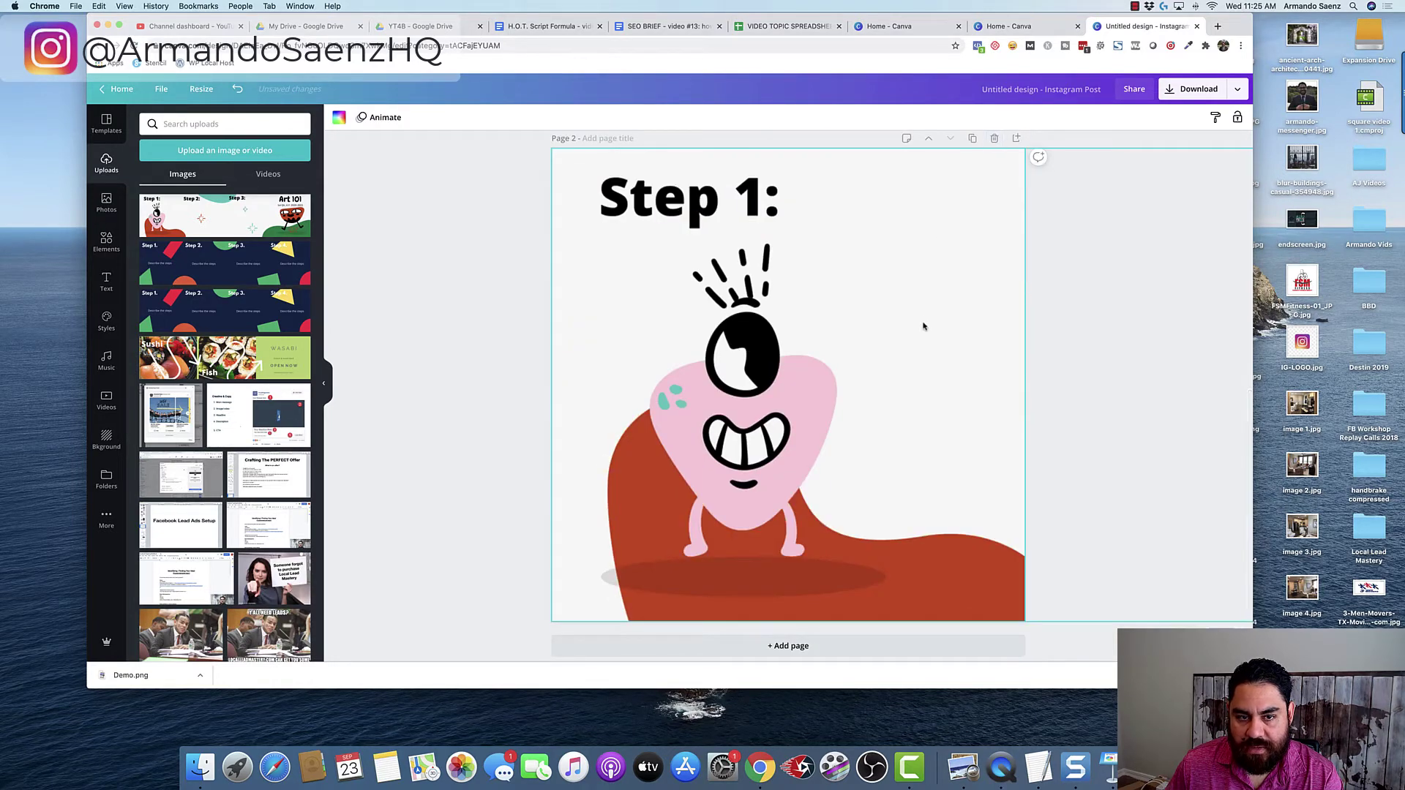
{"action": "left_click", "coordinate": [926, 350]}
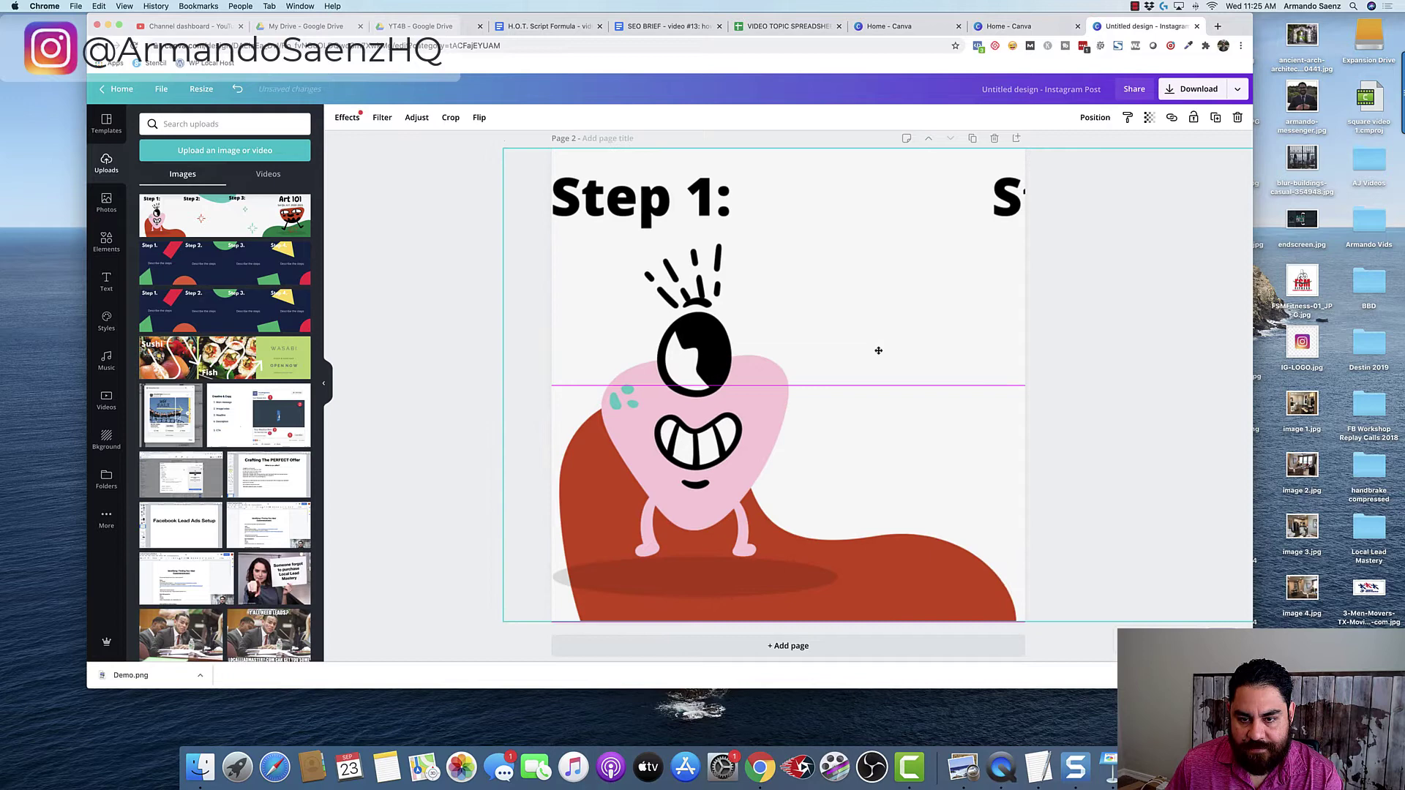
{"action": "left_click_drag", "start_coordinate": [878, 350], "coordinate": [700, 381]}
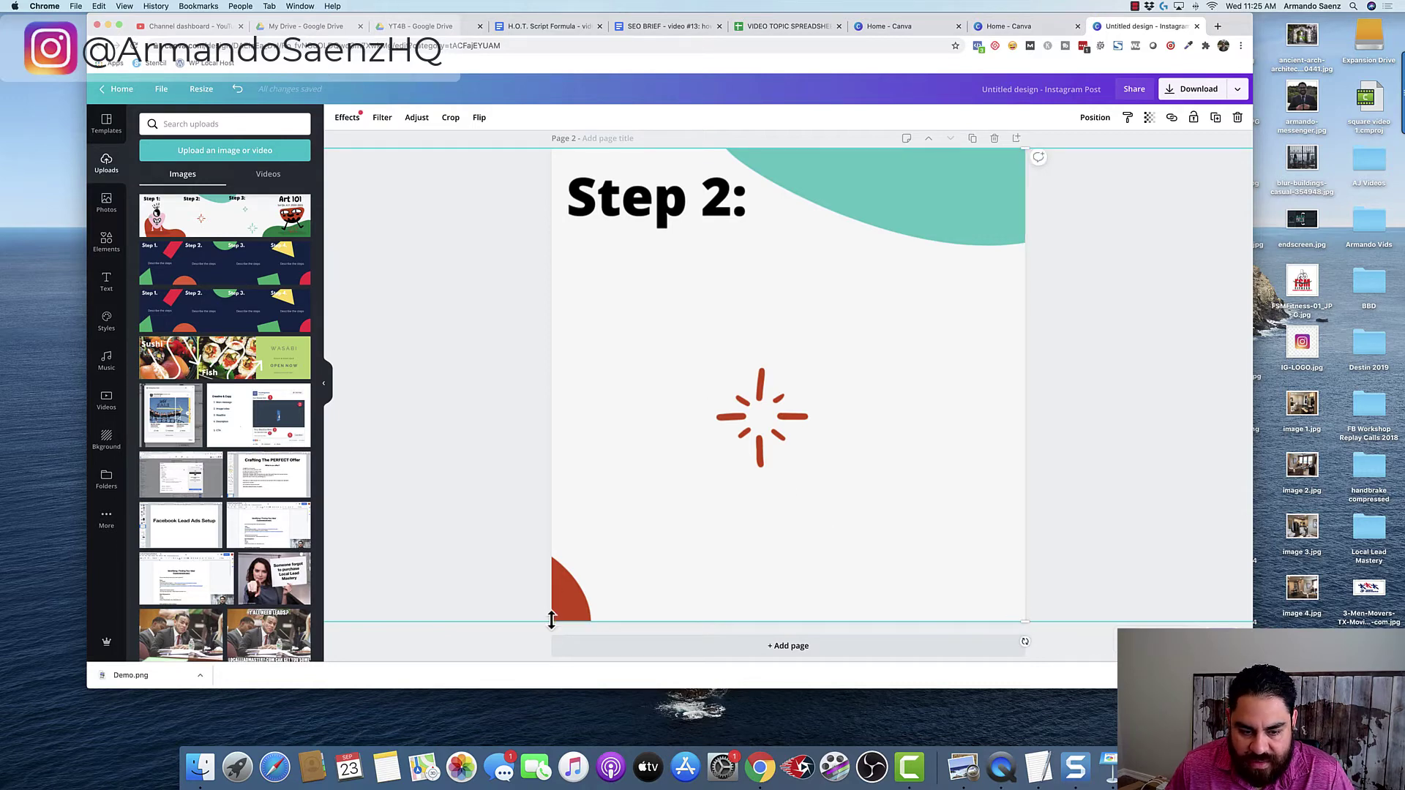
{"action": "left_click_drag", "start_coordinate": [638, 448], "coordinate": [639, 445]}
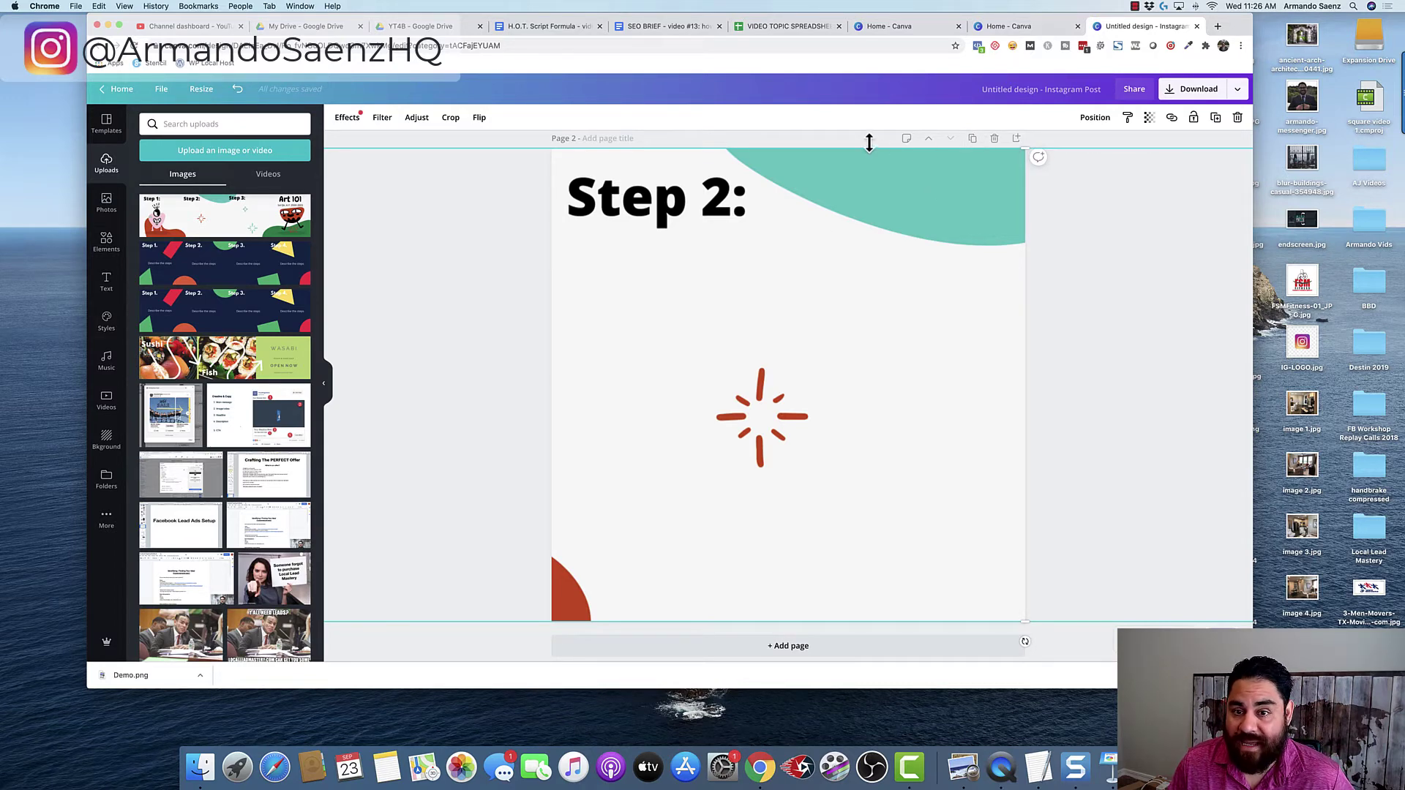
Duplicate page 2 and shift the banner left so Step 3 fills page 3
{"action": "left_click", "coordinate": [973, 139]}
{"action": "left_click_drag", "start_coordinate": [900, 337], "coordinate": [660, 349]}
{"action": "left_click_drag", "start_coordinate": [973, 374], "coordinate": [737, 372]}
{"action": "left_click_drag", "start_coordinate": [941, 377], "coordinate": [982, 159]}
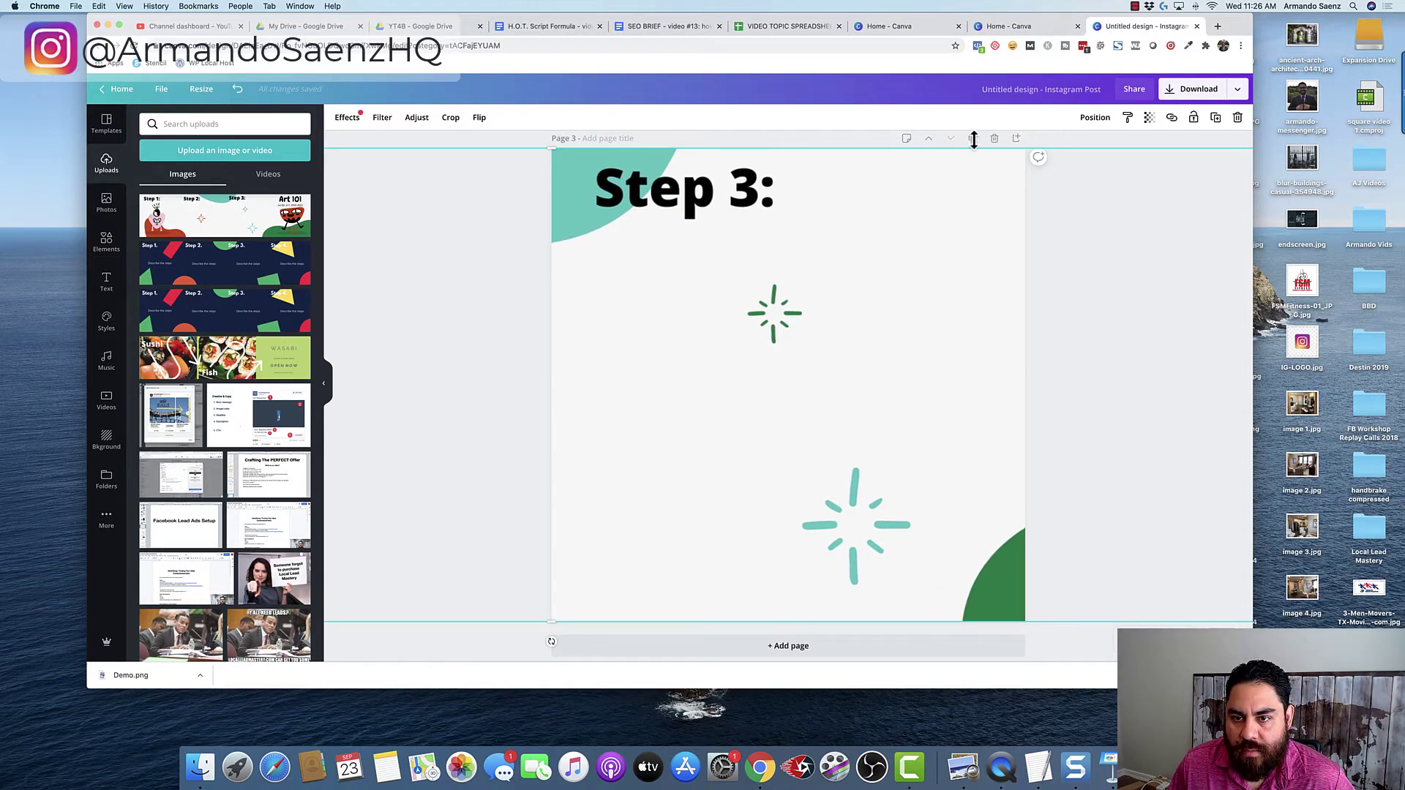
Duplicate page 3 and centre the Art 101 section on page 4
{"action": "left_click", "coordinate": [972, 138]}
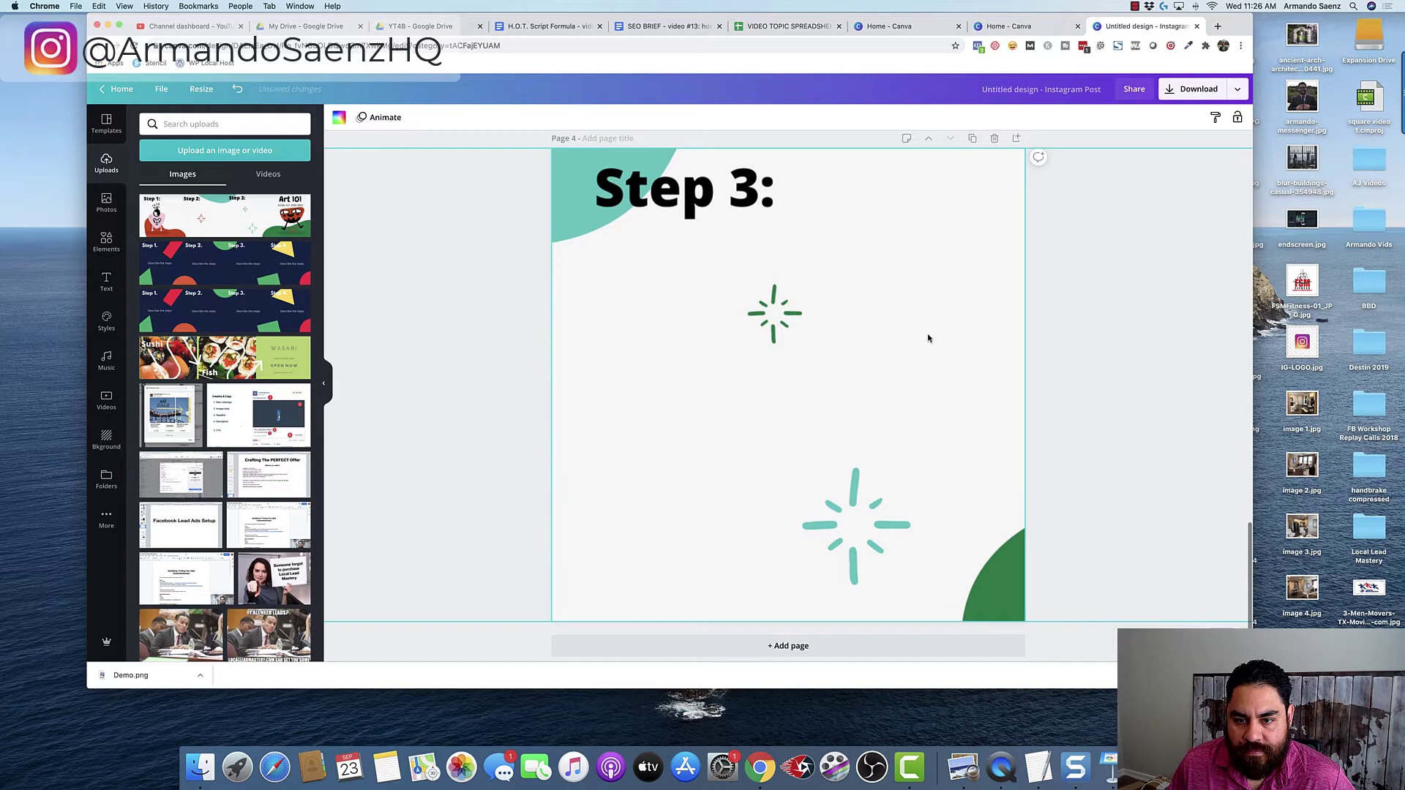
{"action": "left_click_drag", "start_coordinate": [906, 338], "coordinate": [777, 364]}
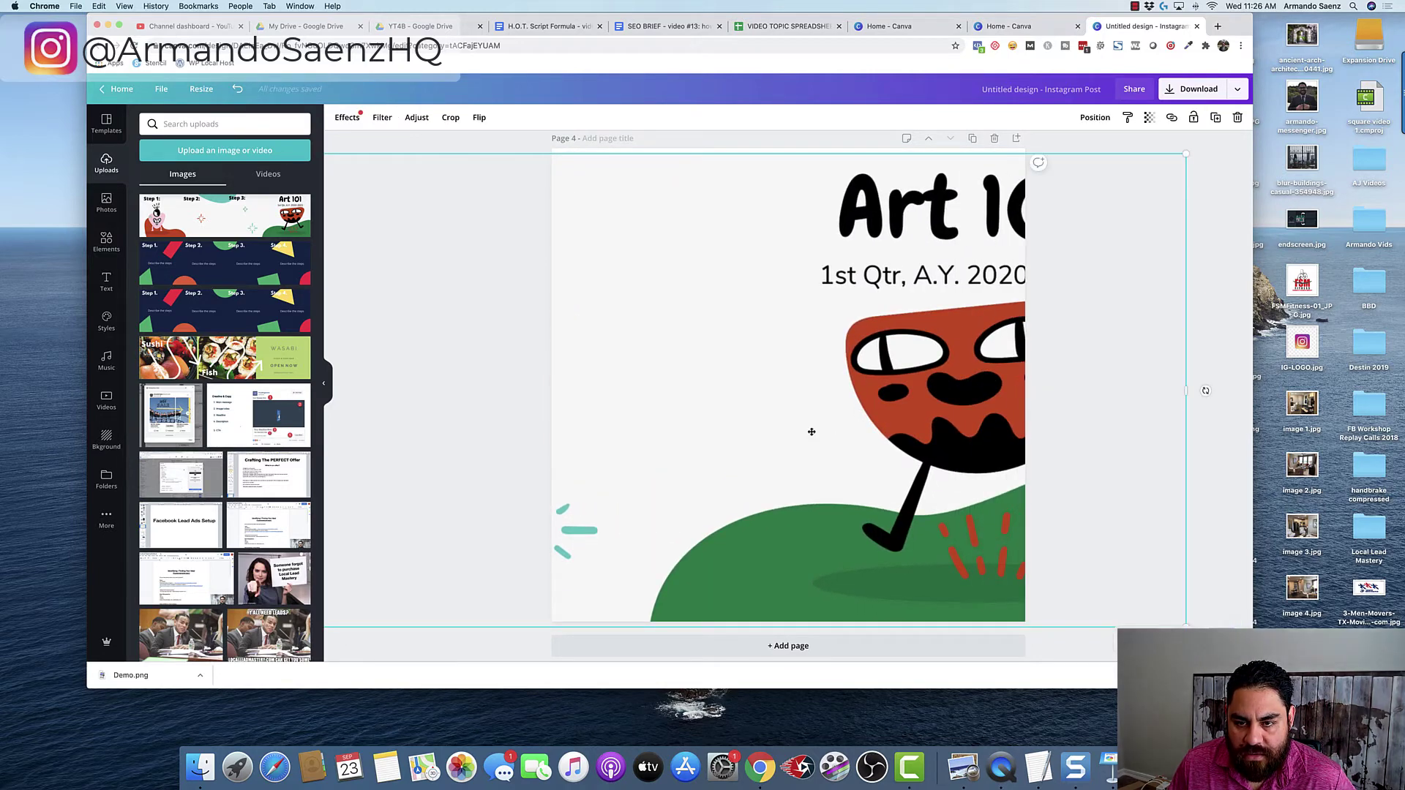
{"action": "left_click_drag", "start_coordinate": [809, 431], "coordinate": [694, 432]}
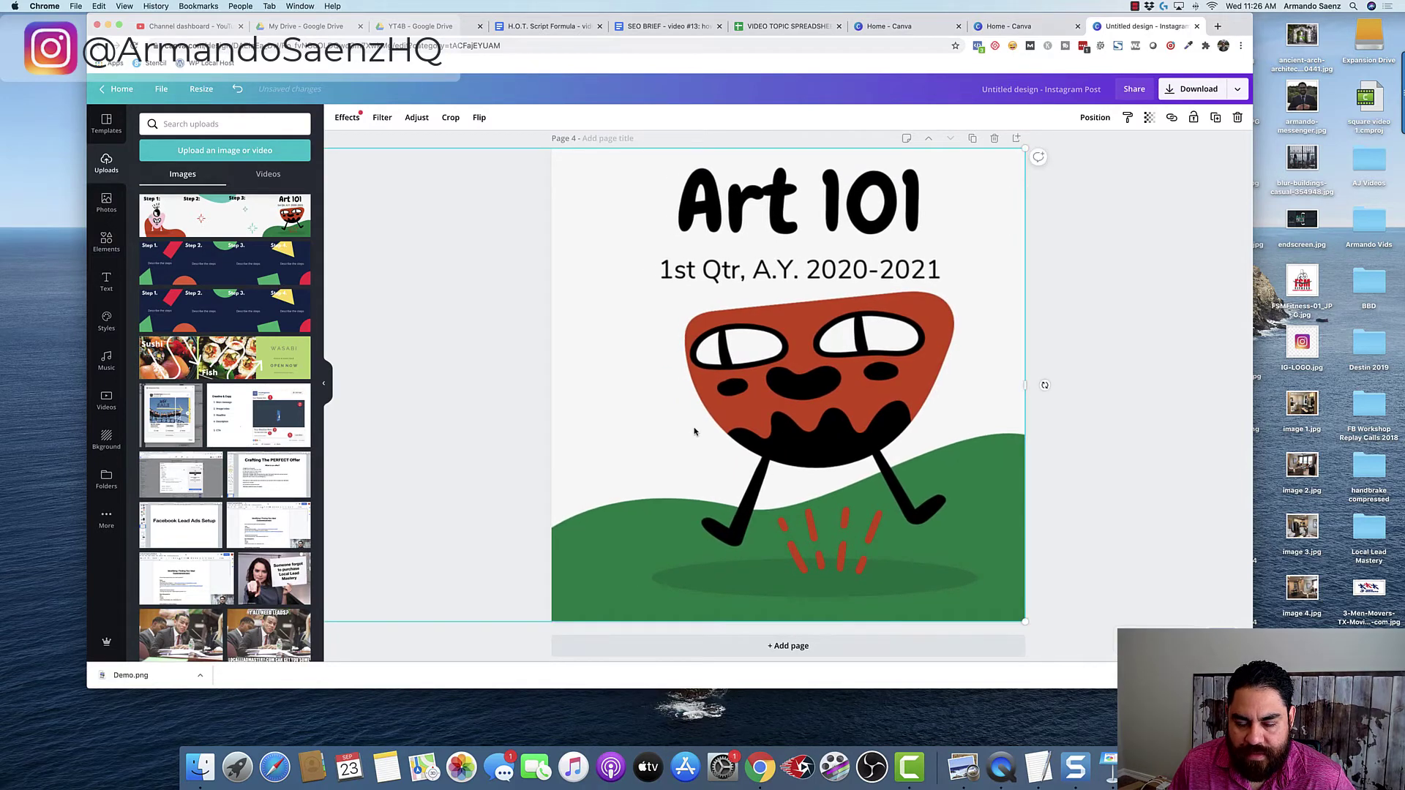
{"action": "left_click", "coordinate": [1058, 444]}
Title the design 'Carousel Demo 1' and download All pages (4) as PNG
{"action": "scroll", "coordinate": [1058, 444], "scroll_direction": "up", "scroll_amount": 10}
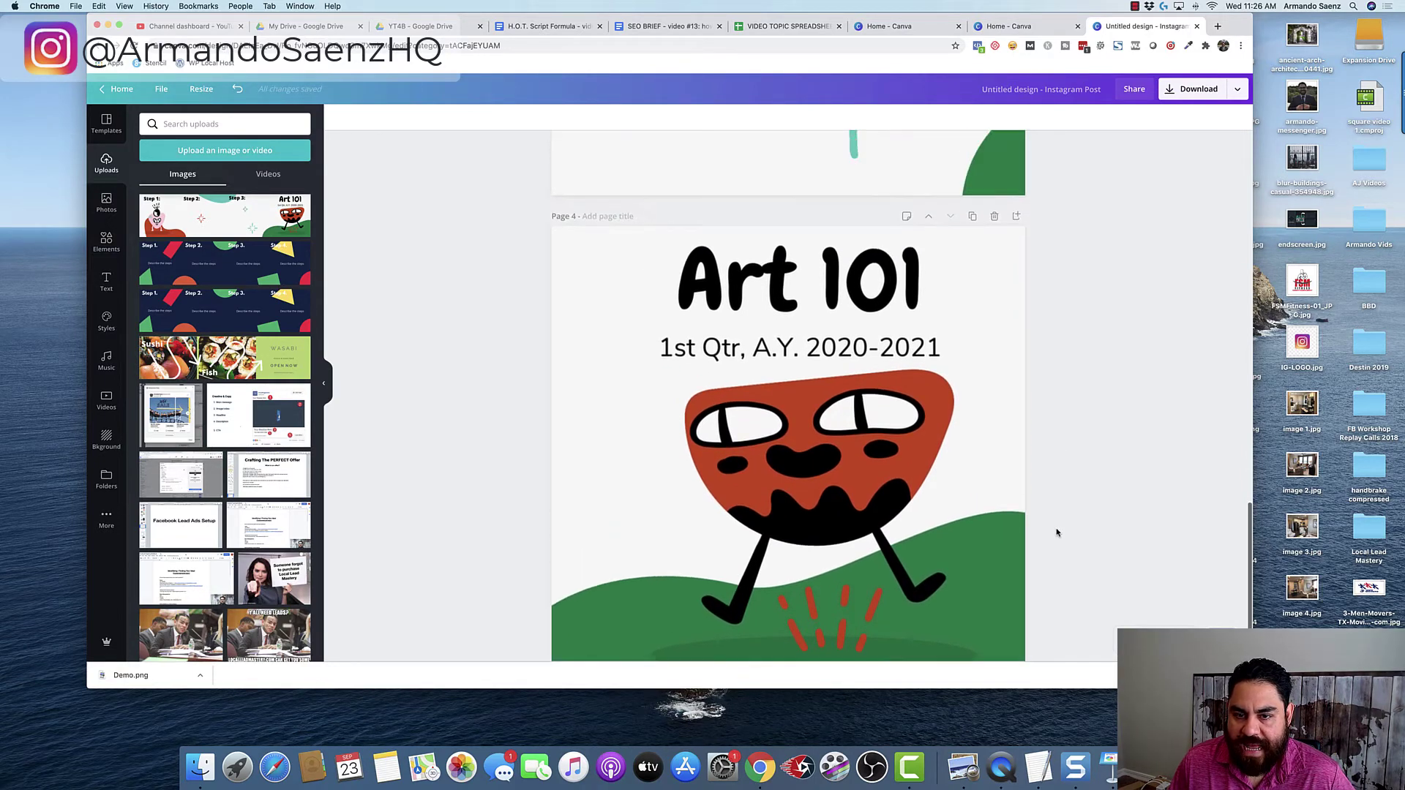
{"action": "scroll", "coordinate": [1057, 533], "scroll_direction": "up", "scroll_amount": 5}
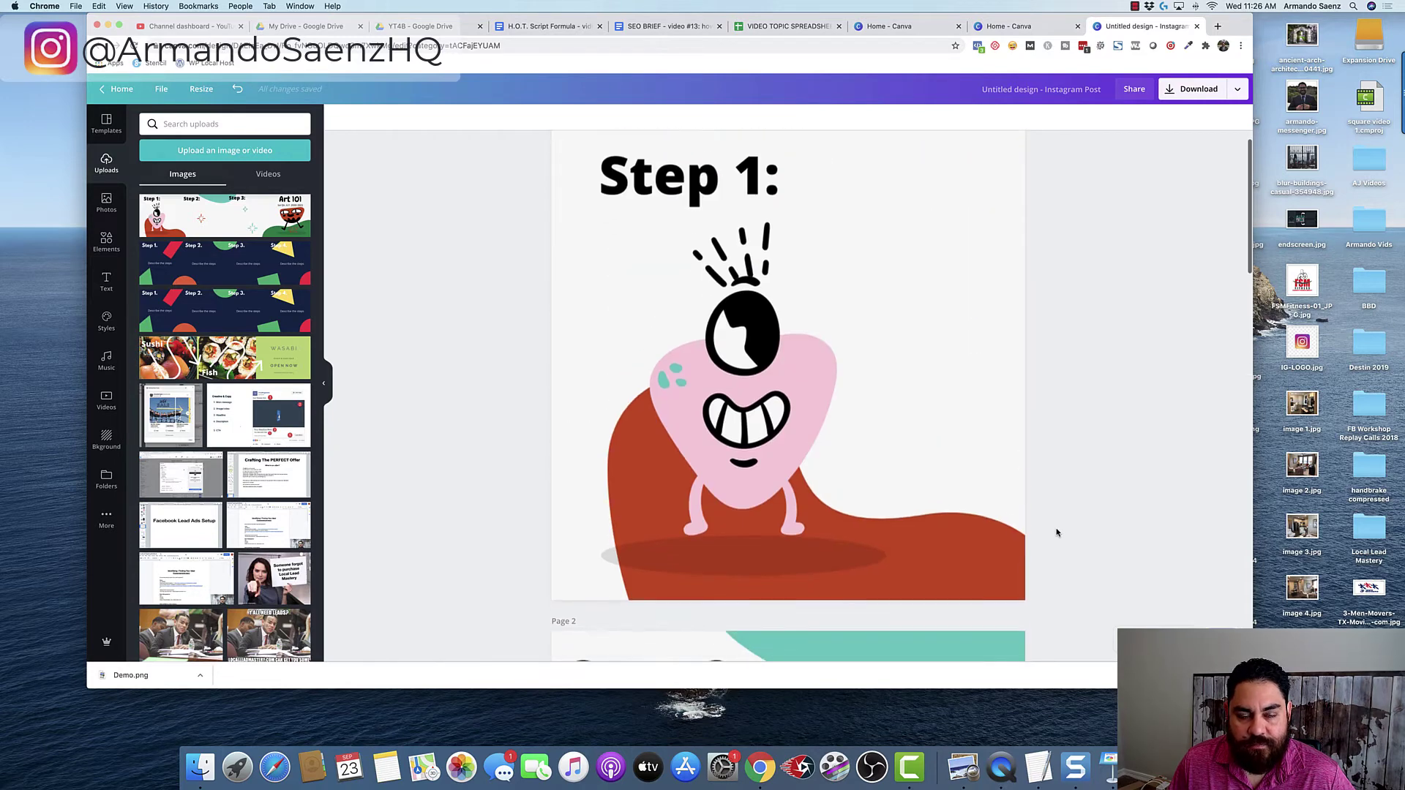
{"action": "scroll", "coordinate": [866, 397], "scroll_direction": "down", "scroll_amount": 10}
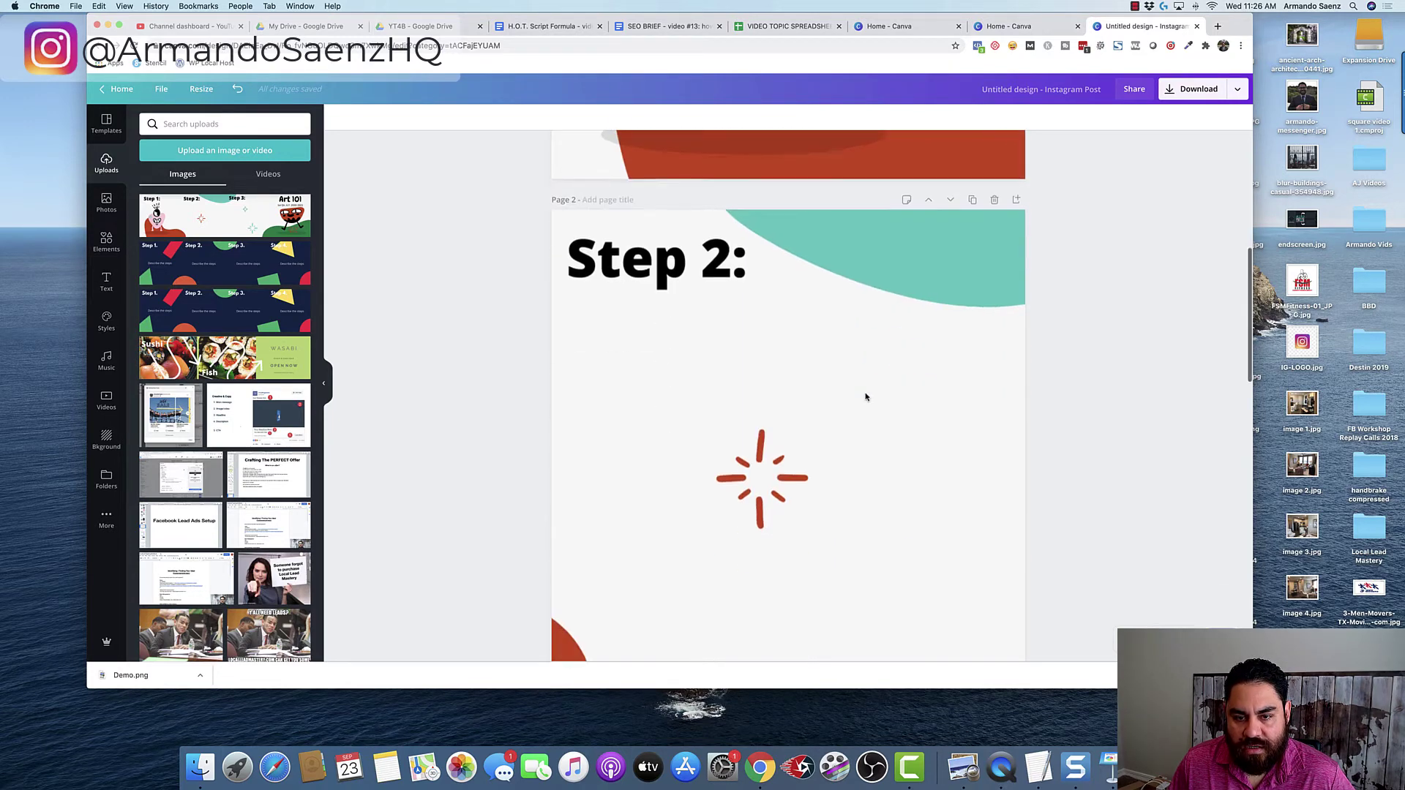
{"action": "scroll", "coordinate": [866, 397], "scroll_direction": "down", "scroll_amount": 5}
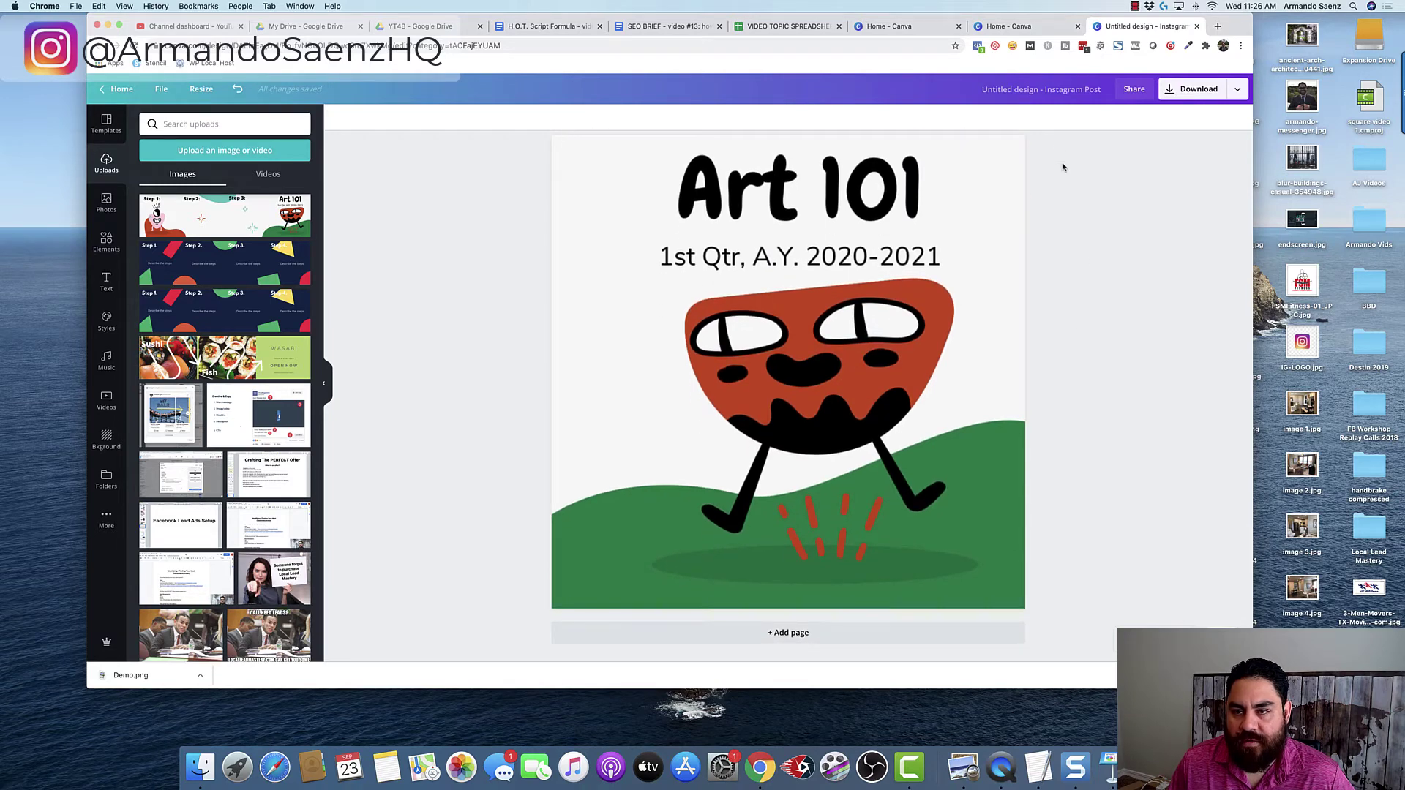
{"action": "left_click", "coordinate": [1057, 93]}
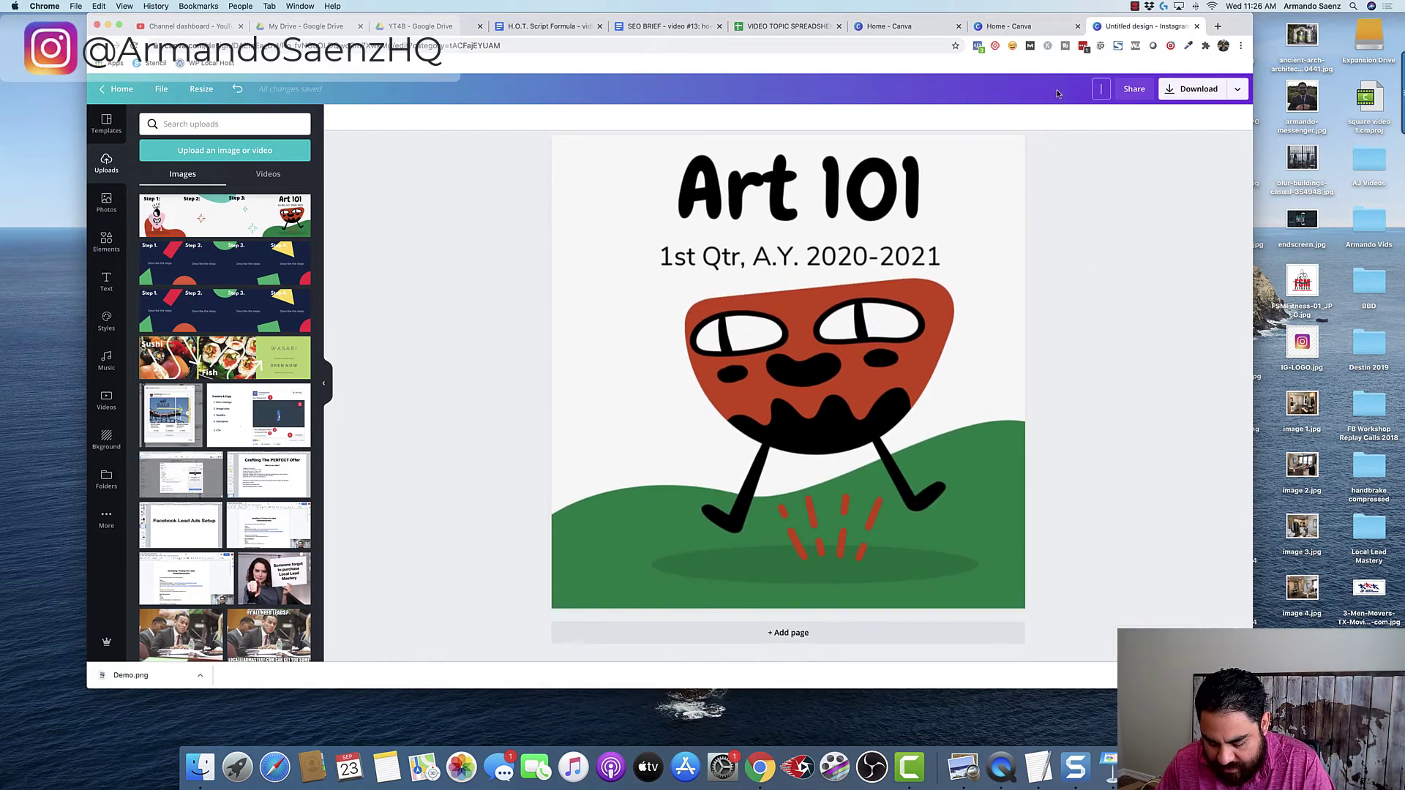
{"action": "type", "text": "Carousel"}
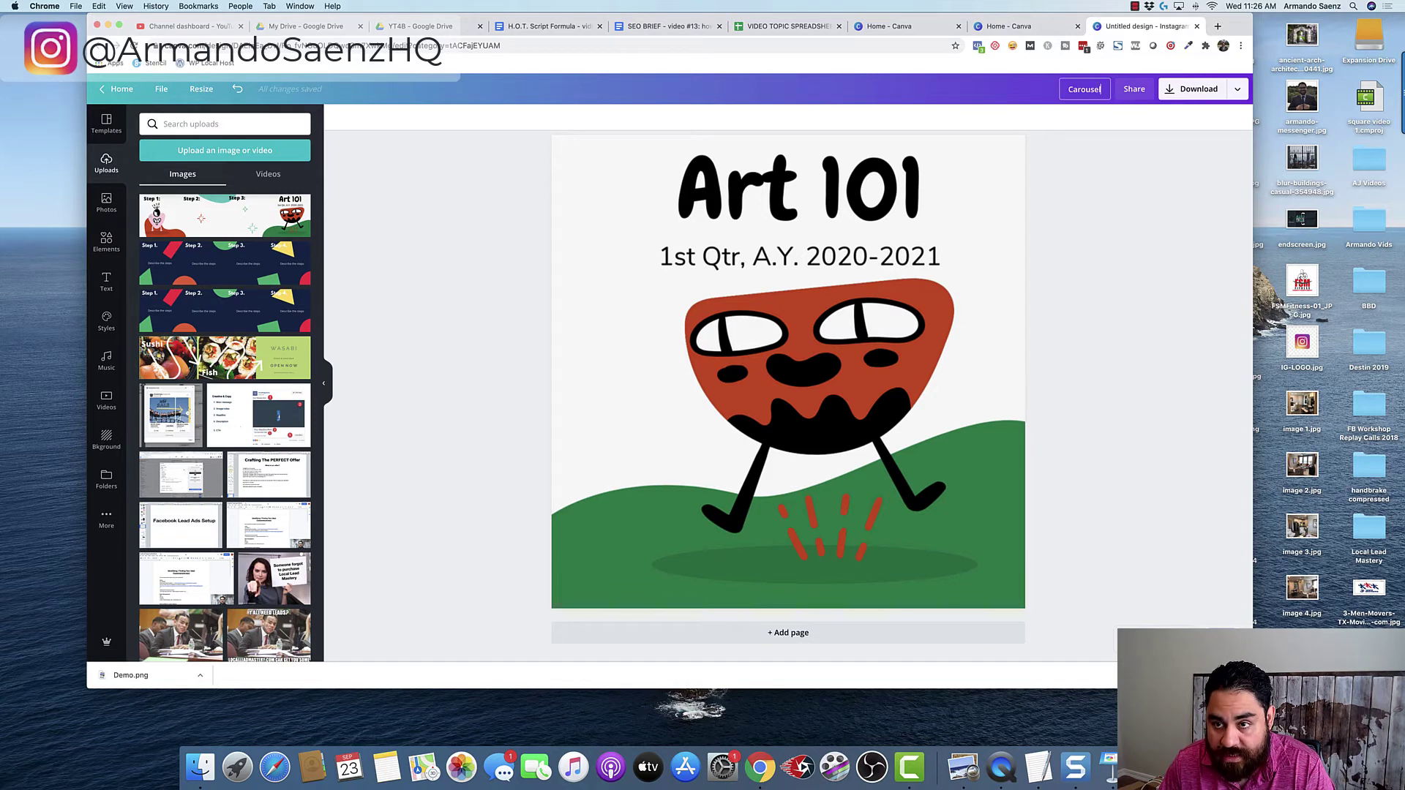
{"action": "type", "text": " Demo 1"}
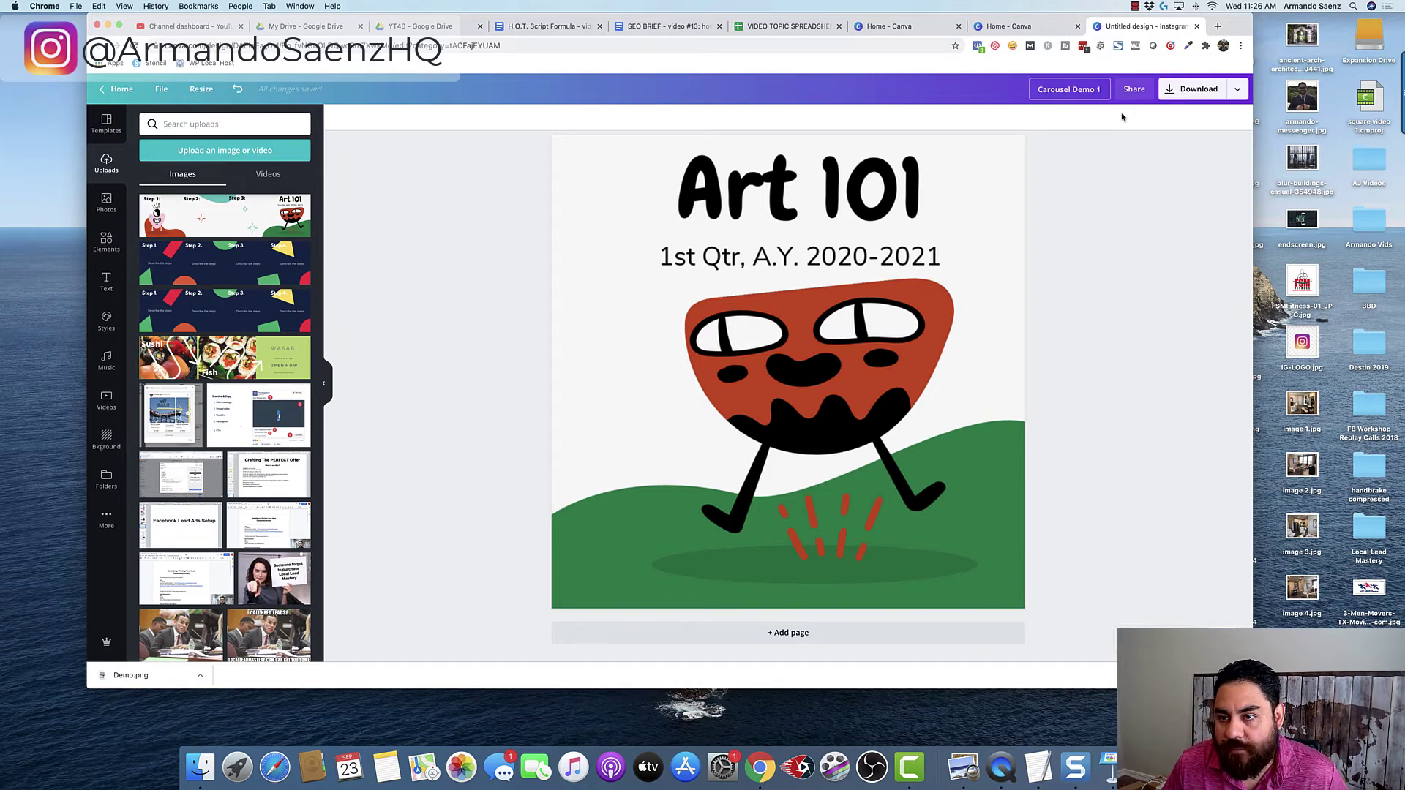
{"action": "left_click", "coordinate": [1179, 91]}
{"action": "left_click", "coordinate": [1162, 320]}
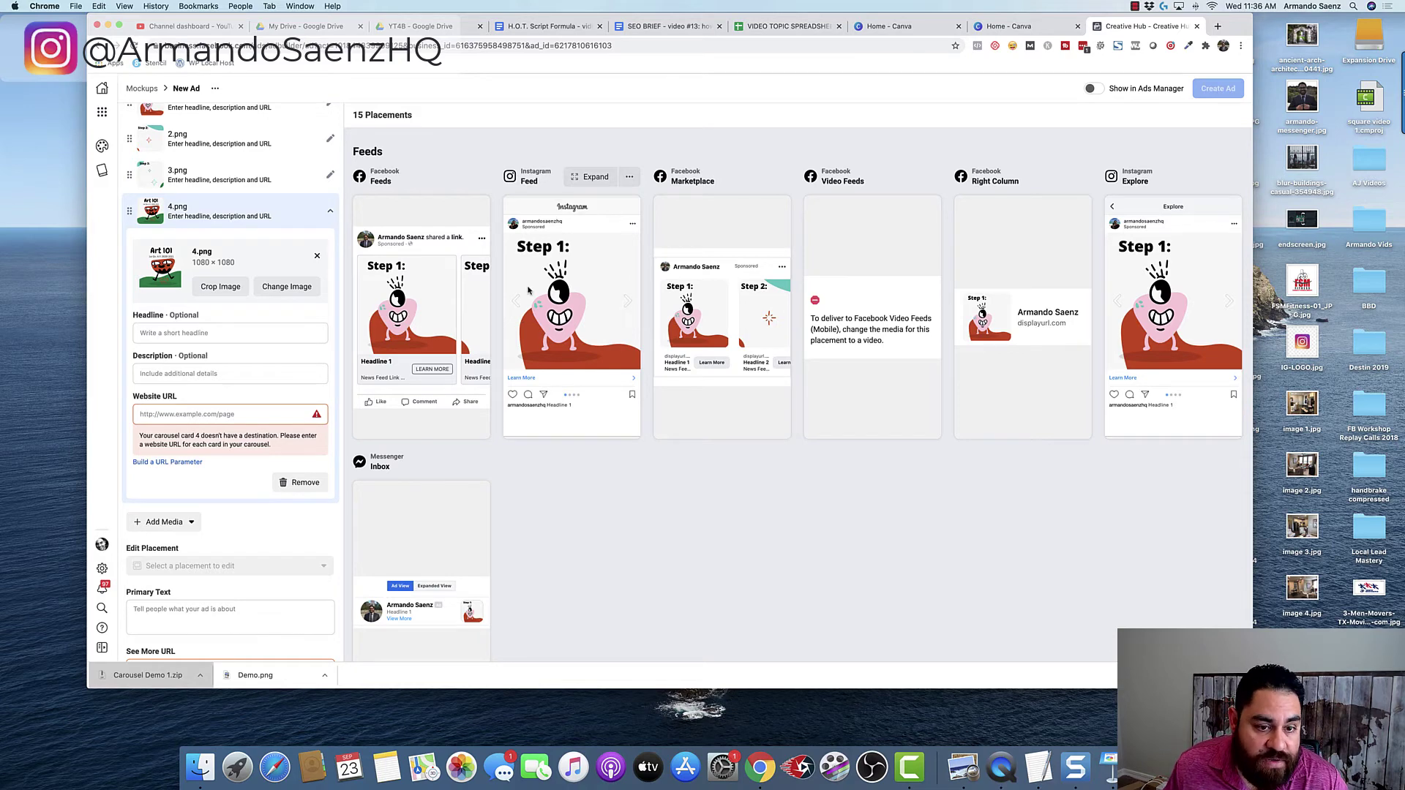
Page the Instagram carousel through Step 2, Step 3 and Art 101, then expand the Facebook feed preview
{"action": "left_click", "coordinate": [627, 302]}
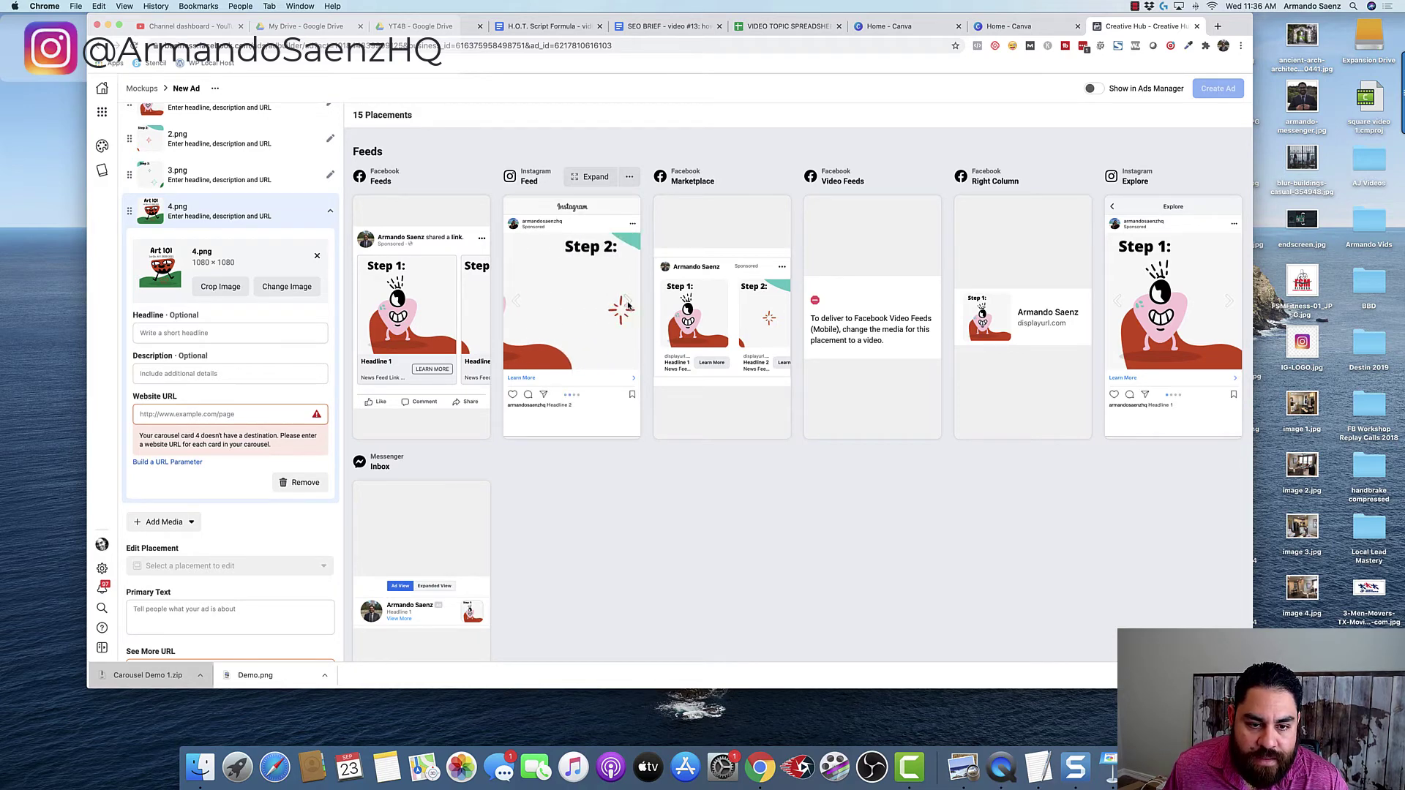
{"action": "left_click", "coordinate": [627, 304]}
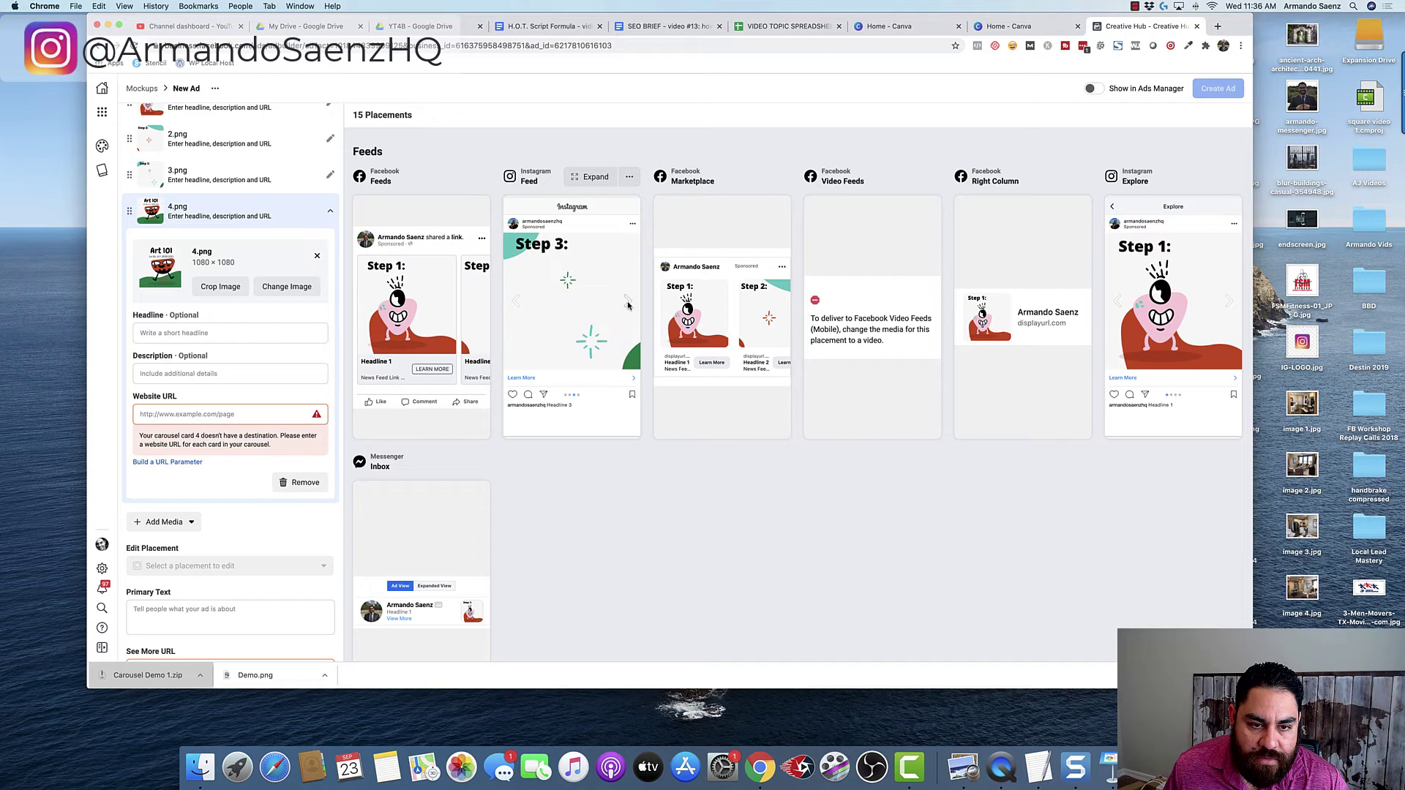
{"action": "left_click", "coordinate": [627, 304]}
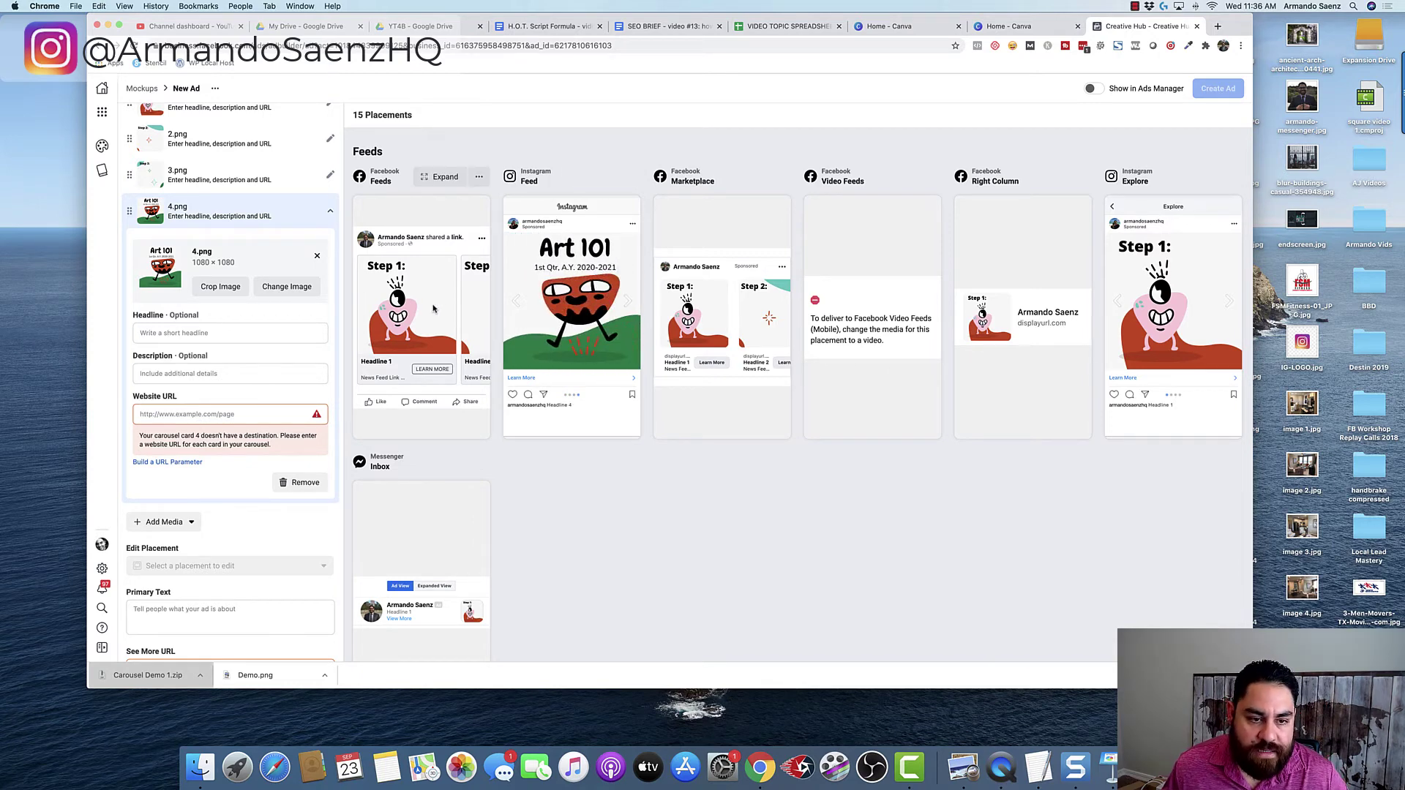
{"action": "left_click", "coordinate": [440, 178]}
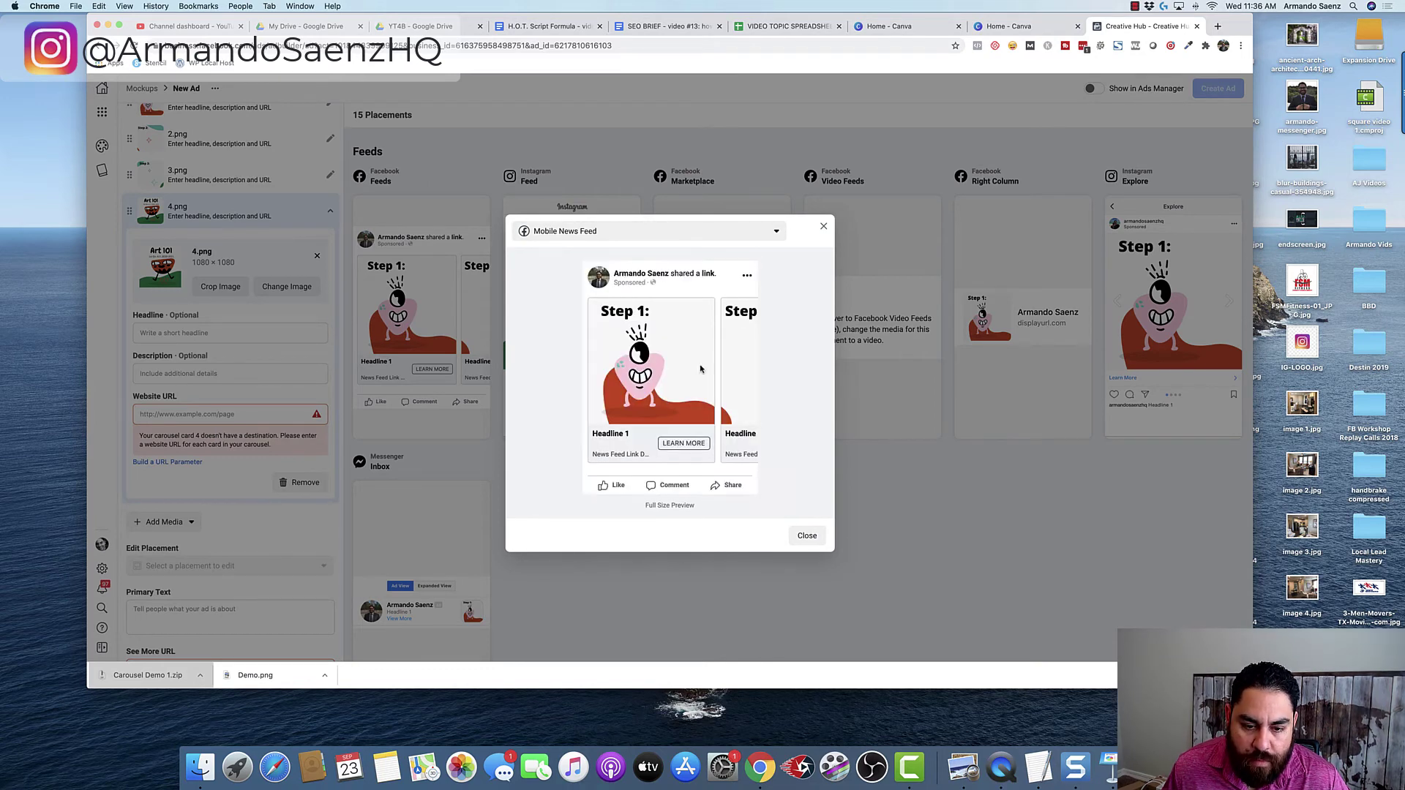
Show the preview as Desktop News Feed and advance past the Art 101 card to the closing card
{"action": "left_click", "coordinate": [774, 231]}
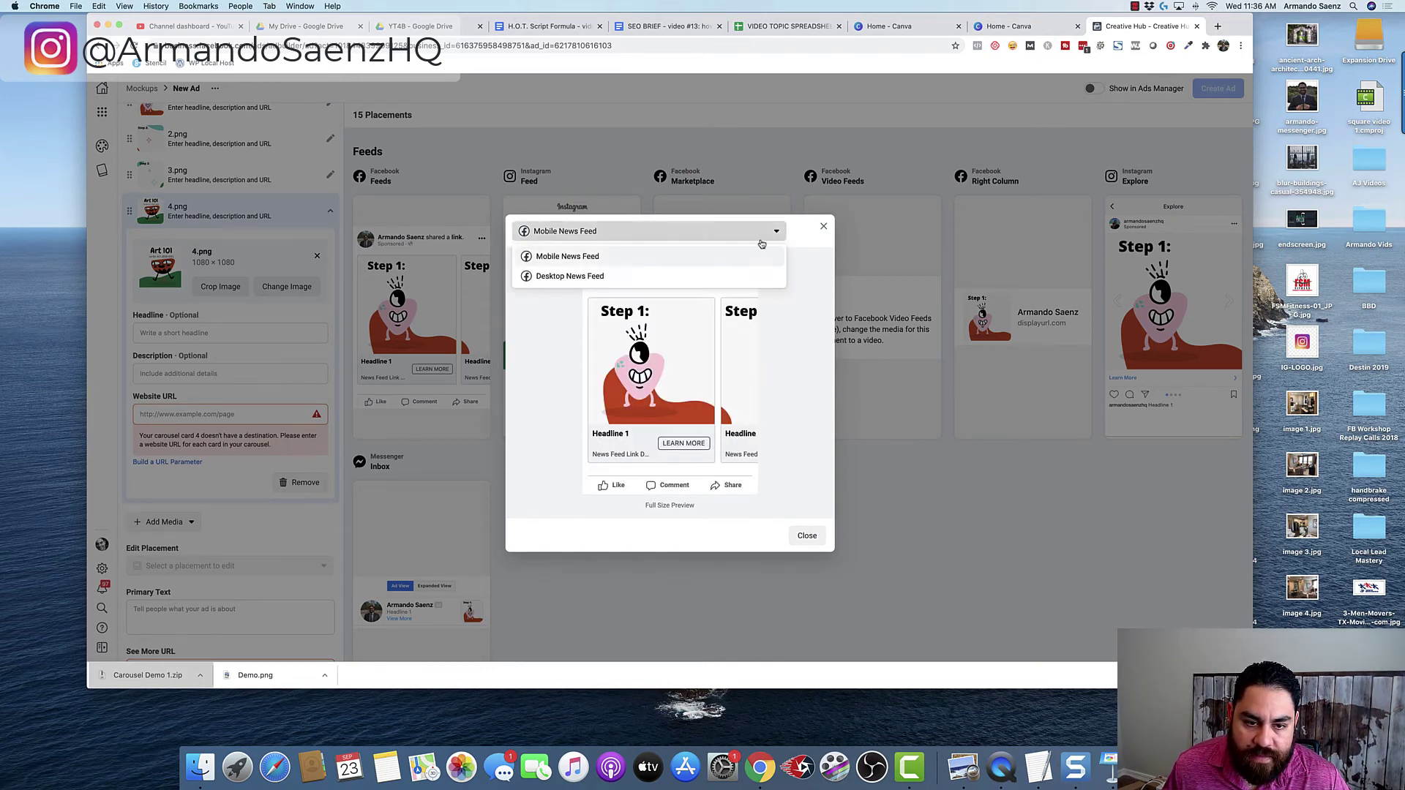
{"action": "left_click", "coordinate": [620, 275]}
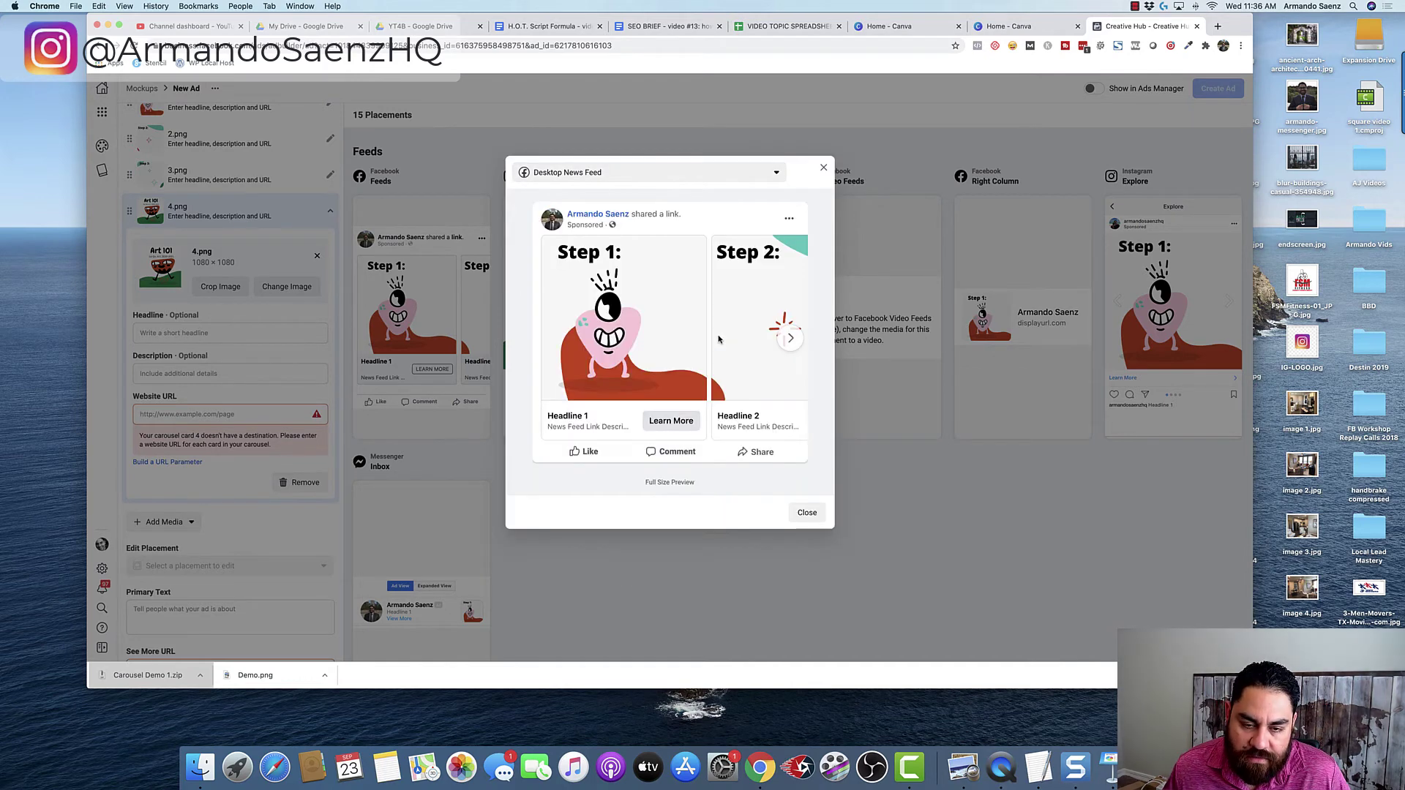
{"action": "left_click", "coordinate": [793, 341]}
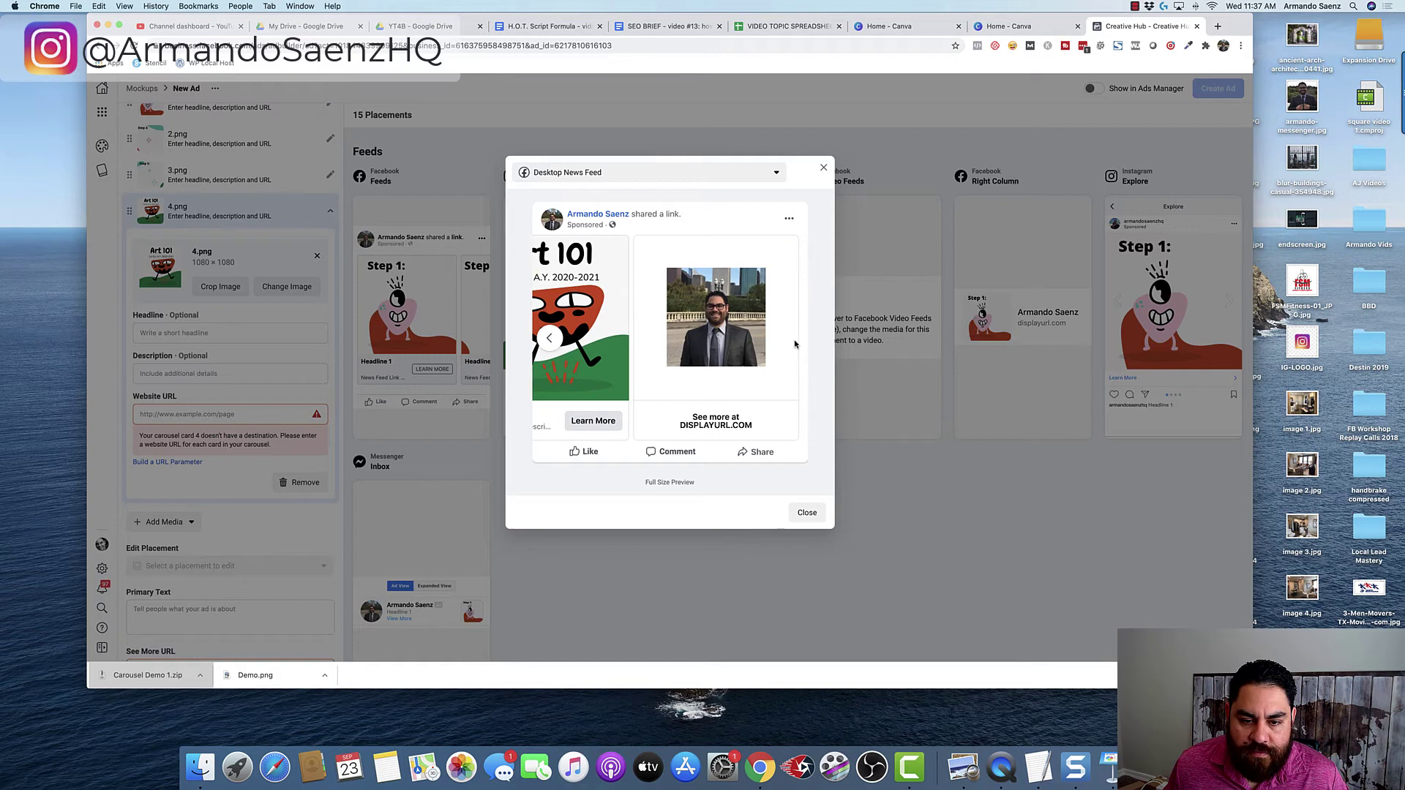